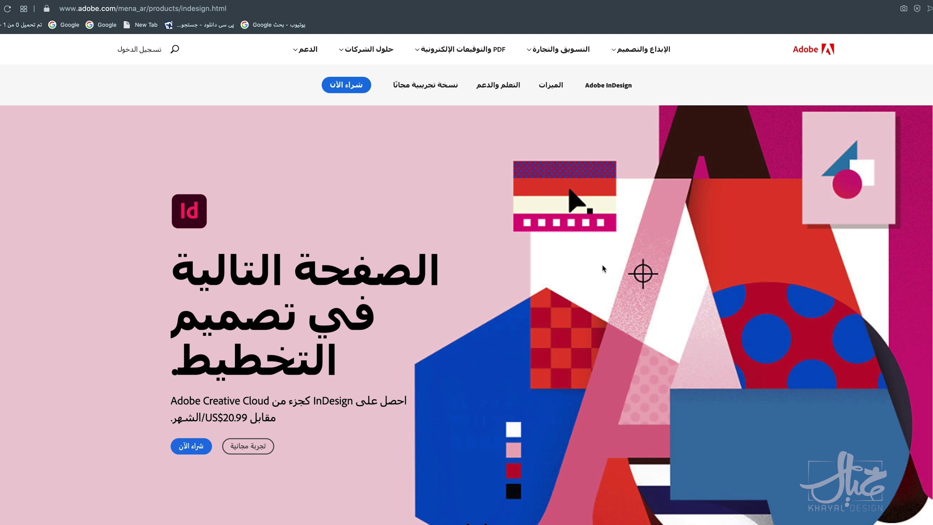
Step: Scroll the Arabic InDesign product page down to the text wrap, color lookup and HSB feature cards
scroll(601, 264, "down", 15)
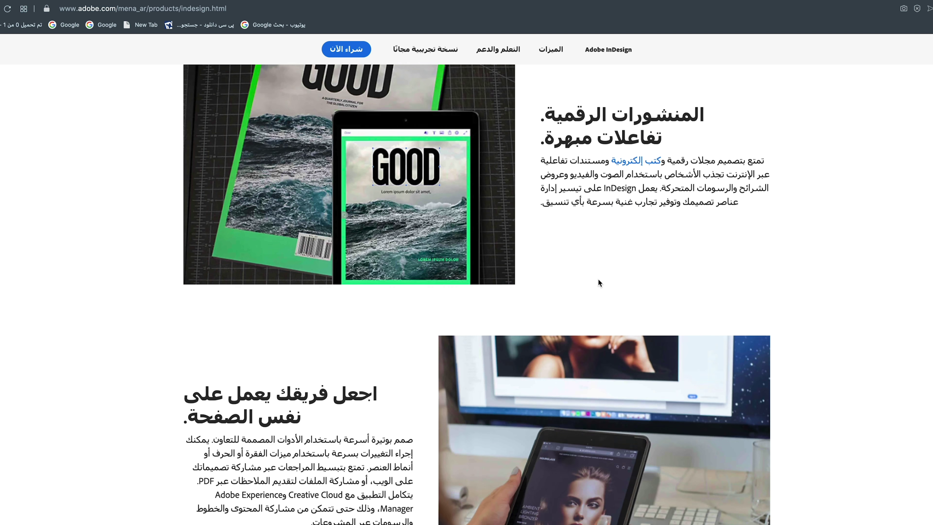
scroll(598, 282, "down", 15)
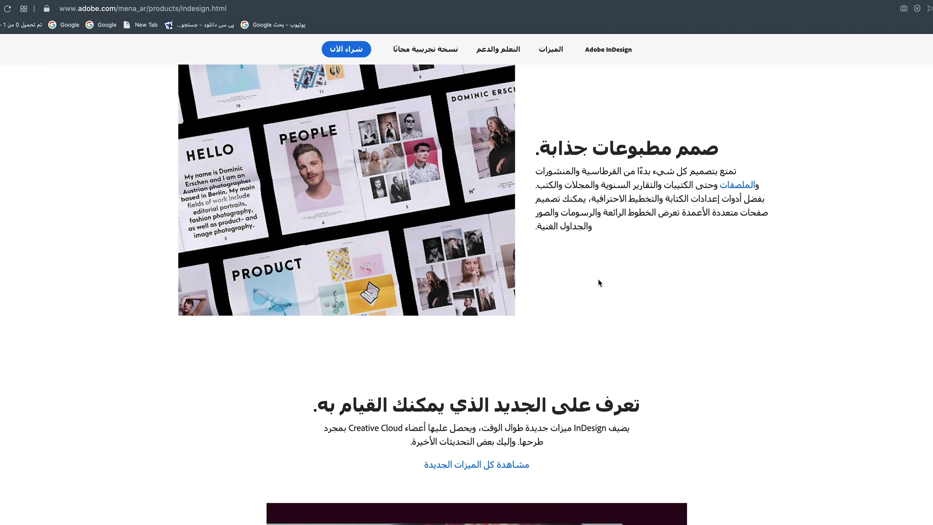
scroll(598, 283, "down", 10)
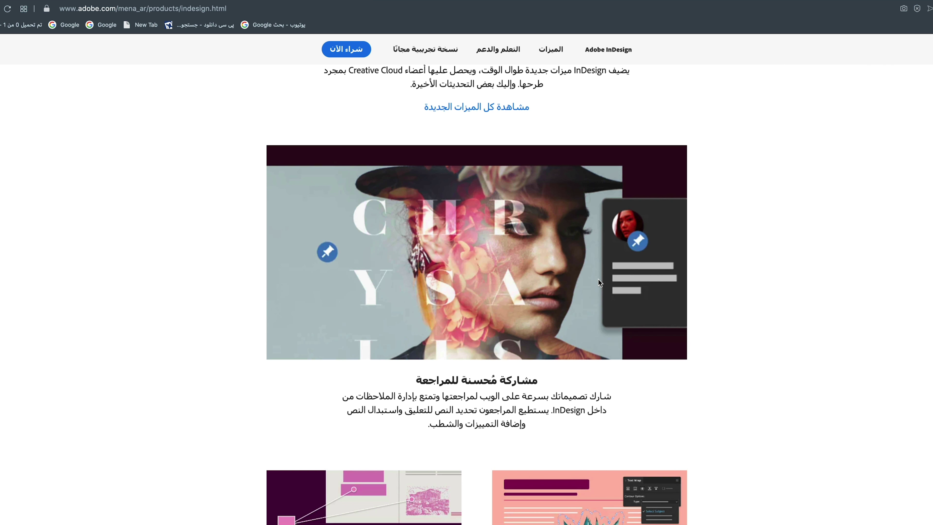
scroll(598, 279, "down", 10)
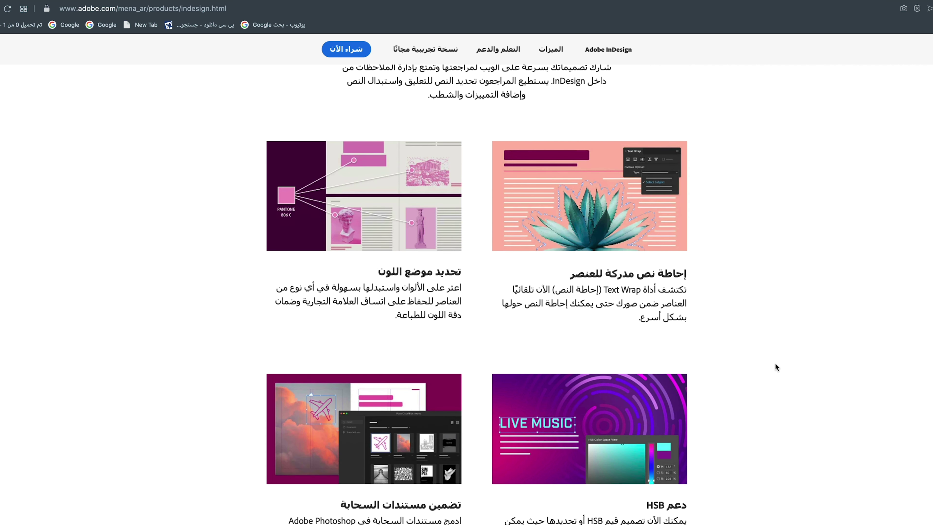
scroll(771, 362, "down", 2)
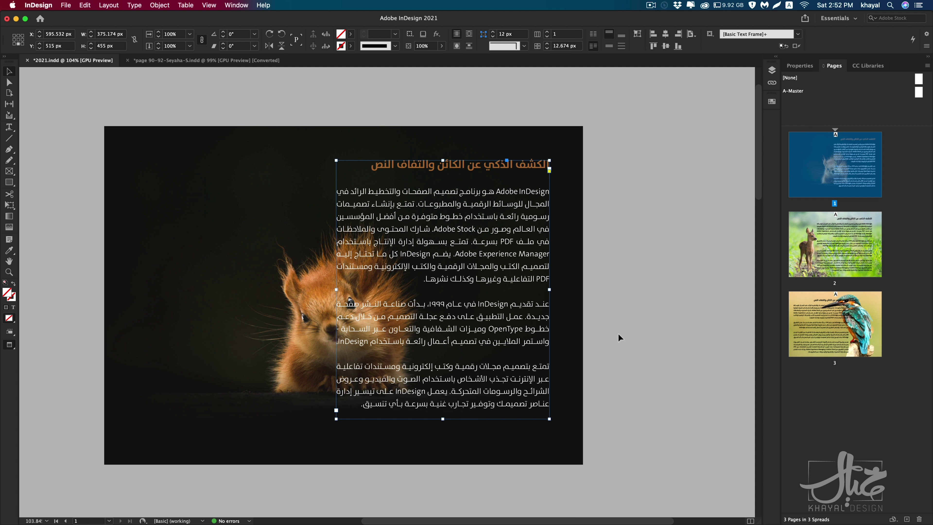
Step: Drag the Arabic text frame right off the page to uncover the squirrel
left_click_drag(516, 351, 649, 346)
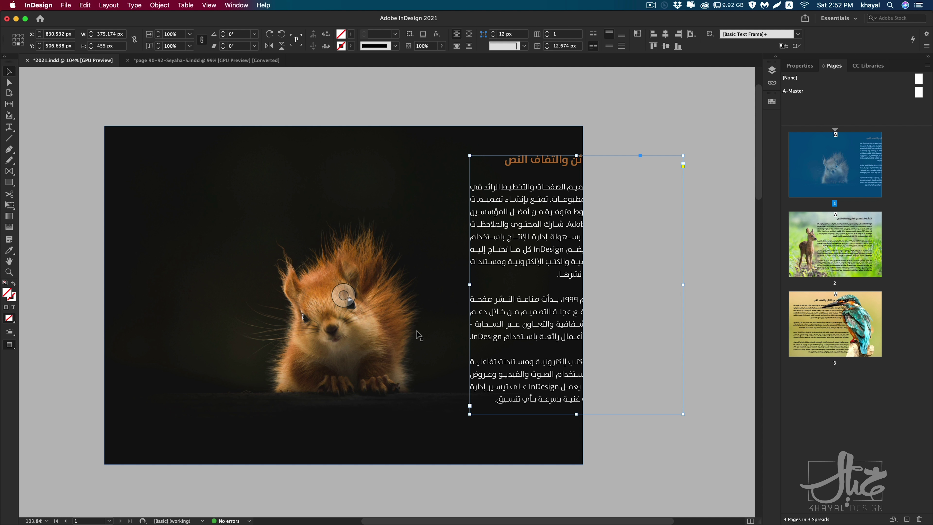
left_click(429, 323)
left_click(245, 116)
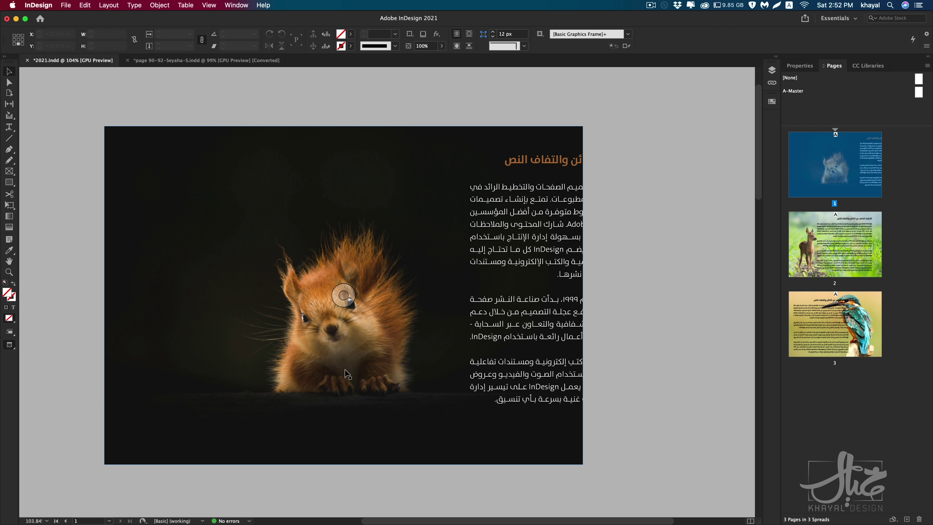
left_click(294, 322)
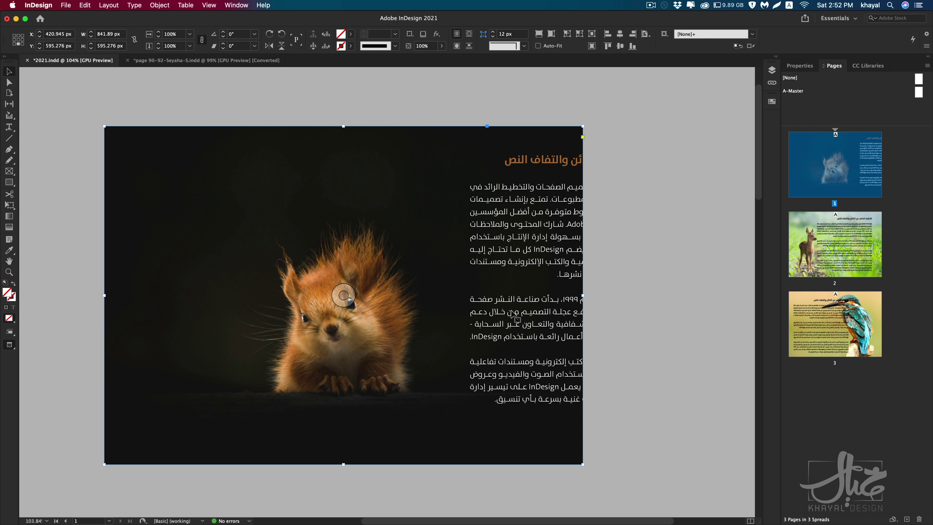
left_click(38, 235)
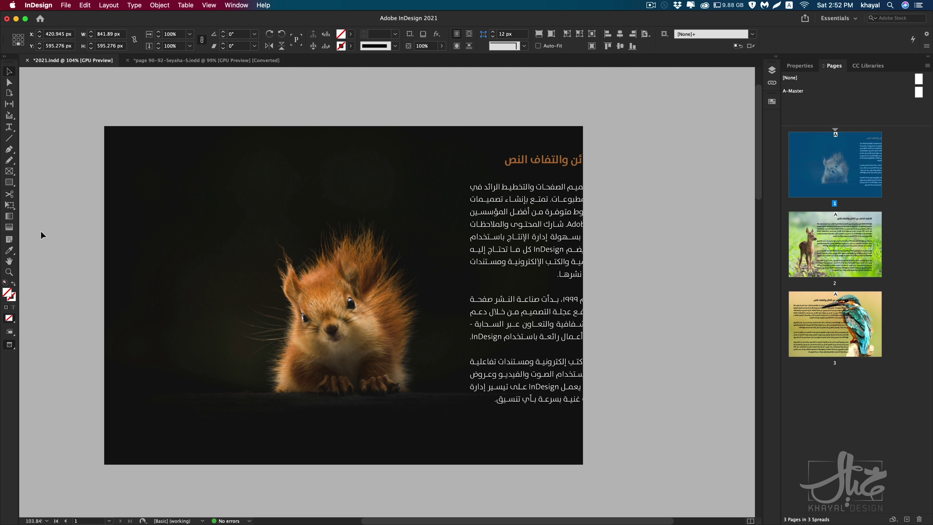
Step: Trace a closed Pen outline around the squirrel, from bottom-left over its head and back
left_click(11, 153)
left_click(264, 384)
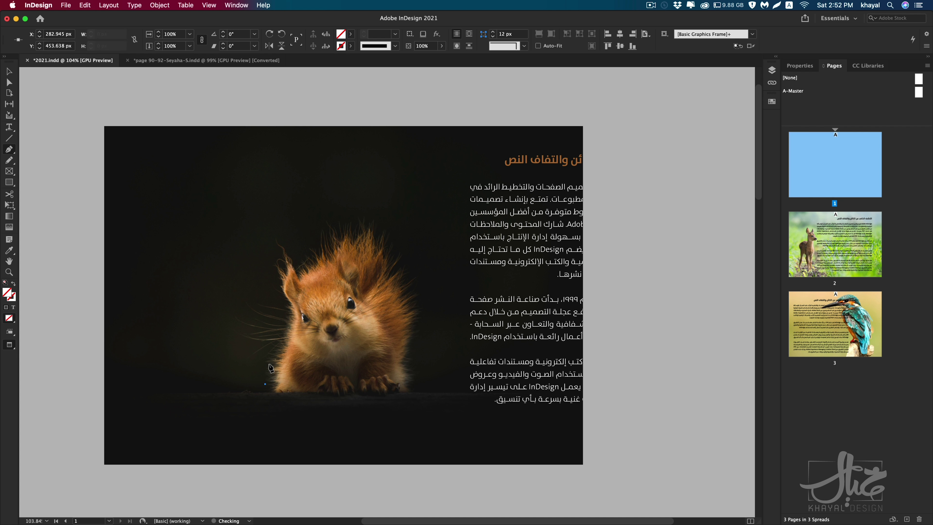
left_click(269, 363)
left_click(269, 327)
left_click(262, 311)
left_click(266, 272)
left_click(279, 247)
left_click(328, 227)
left_click(367, 227)
left_click(385, 236)
left_click(403, 251)
left_click(415, 283)
left_click(419, 309)
left_click(414, 327)
left_click(417, 357)
left_click(420, 377)
left_click(415, 393)
left_click(402, 395)
left_click(269, 396)
left_click(264, 384)
Step: Return to the Selection tool, deselect the outline and select the squirrel image frame
left_click(8, 72)
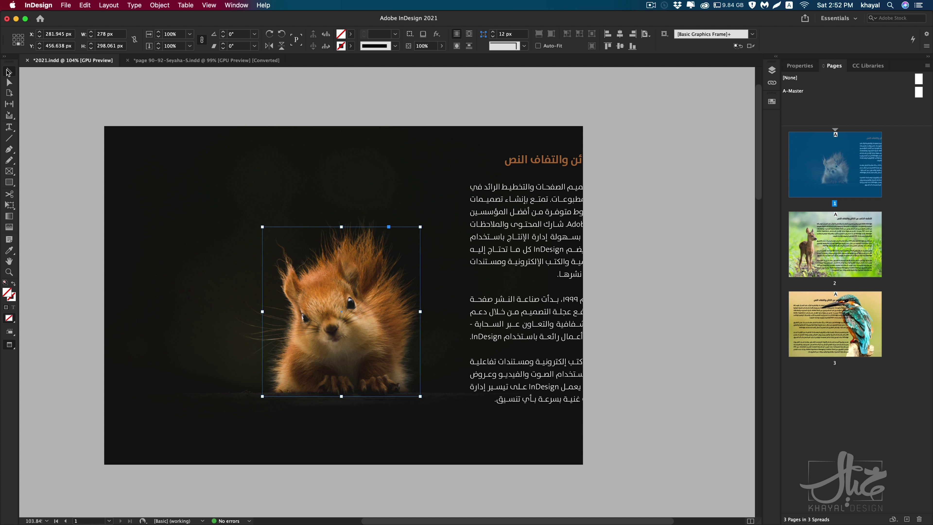
key("super+shift+a")
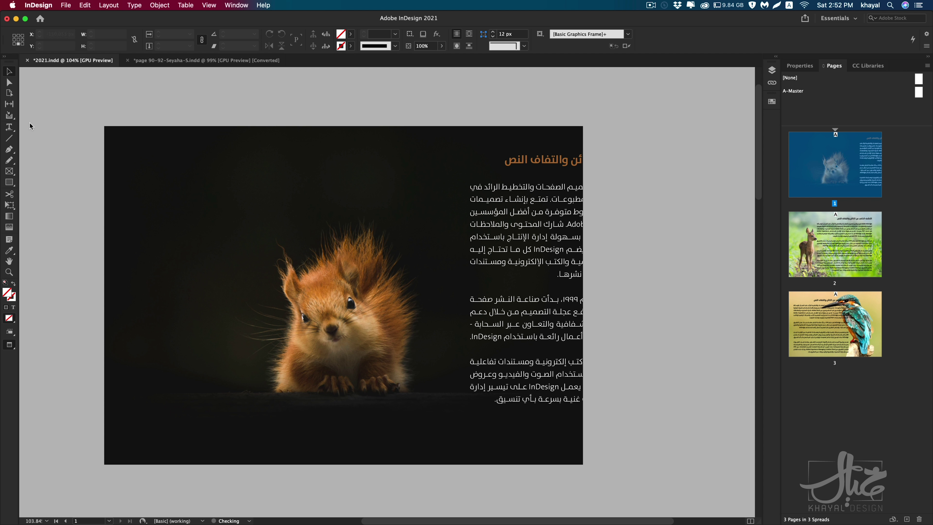
left_click(177, 203)
left_click(162, 95)
left_click(255, 213)
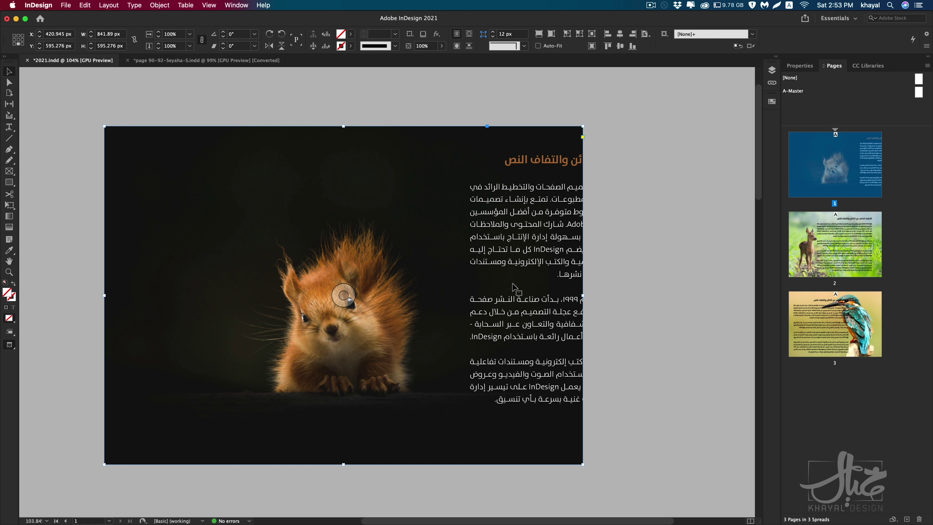
Step: Drag the Arabic text frame back onto the page over the squirrel's right side, then reselect the squirrel image
left_click_drag(532, 309, 419, 234)
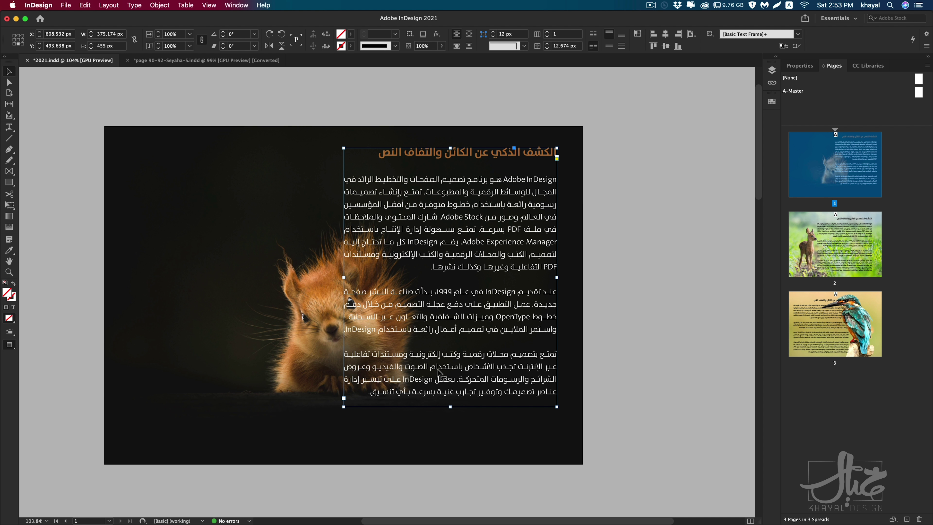
left_click(224, 295)
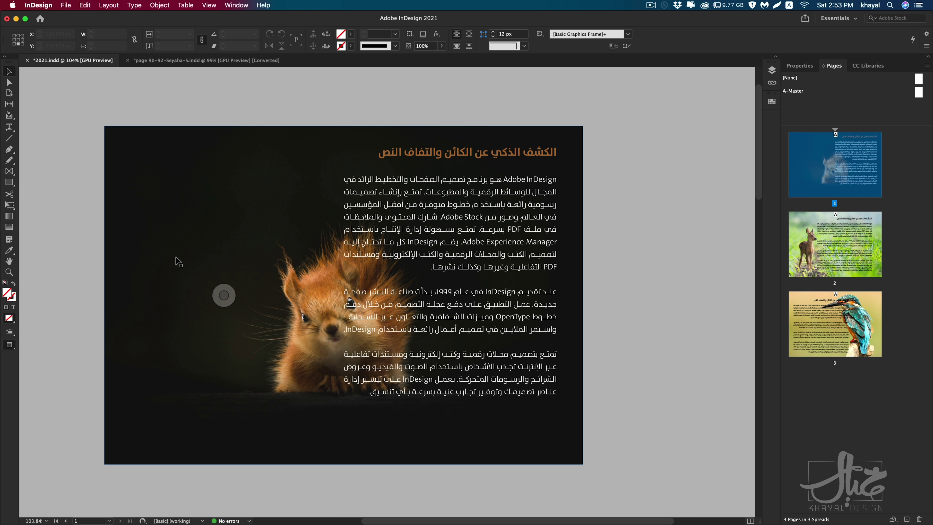
left_click(343, 295)
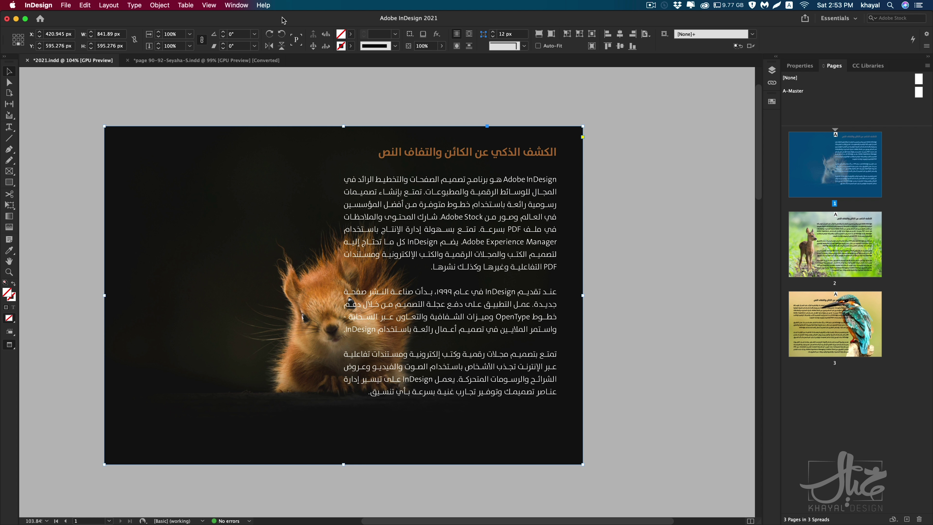
left_click(241, 10)
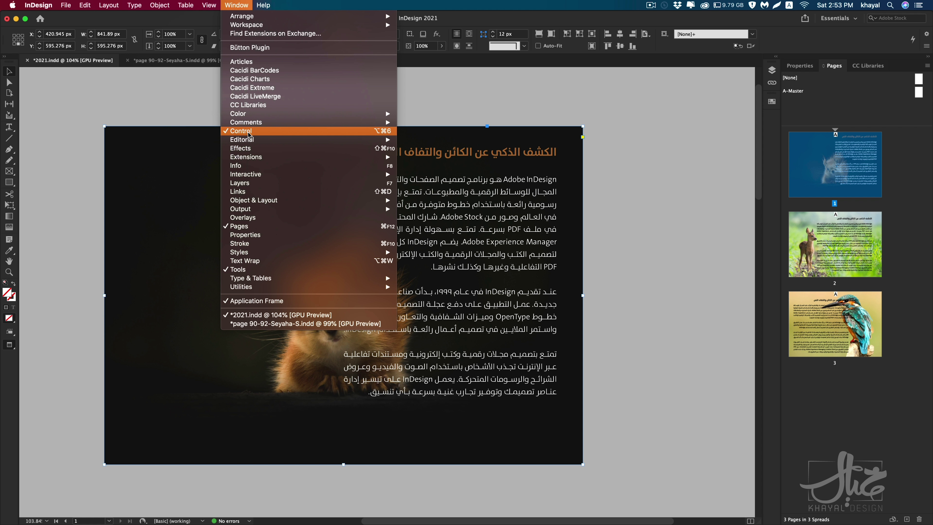
Step: In the Text Wrap panel, wrap around object shape using the Select Subject contour type
left_click(247, 262)
left_click_drag(750, 278, 677, 173)
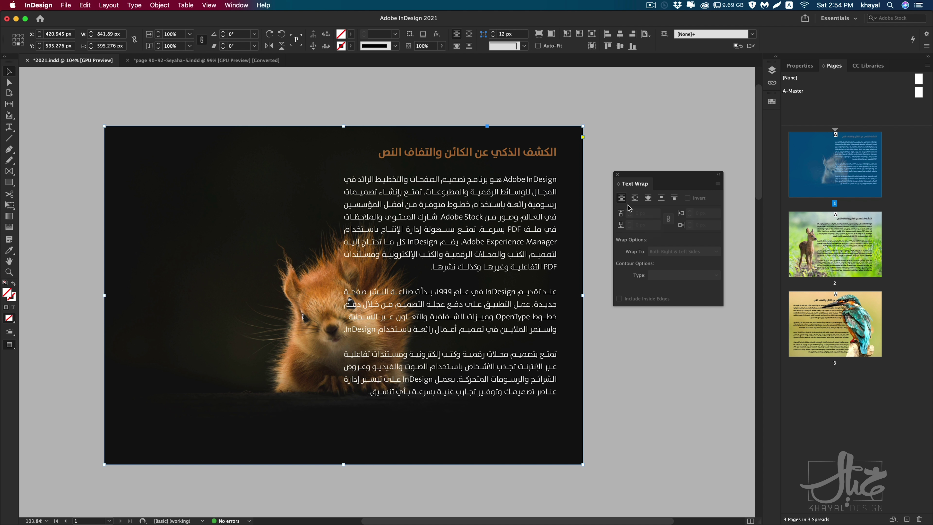
left_click(647, 198)
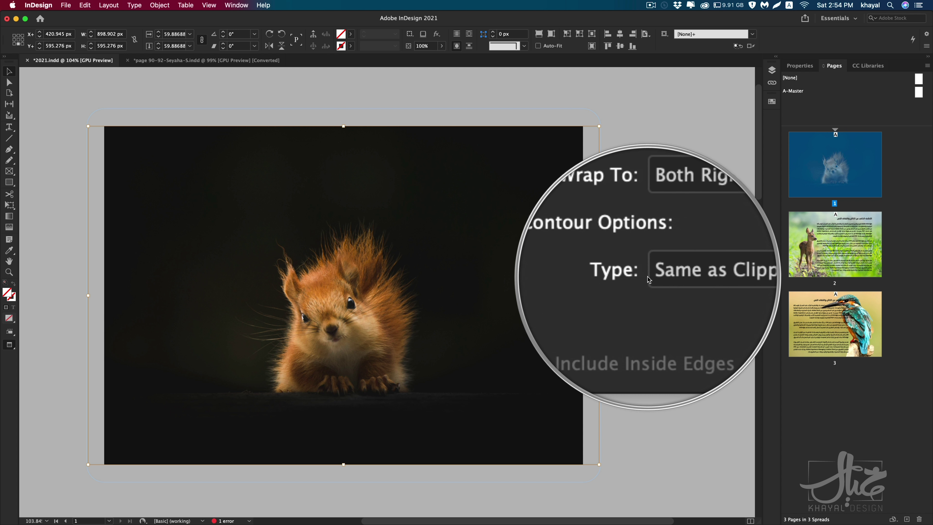
left_click(667, 278)
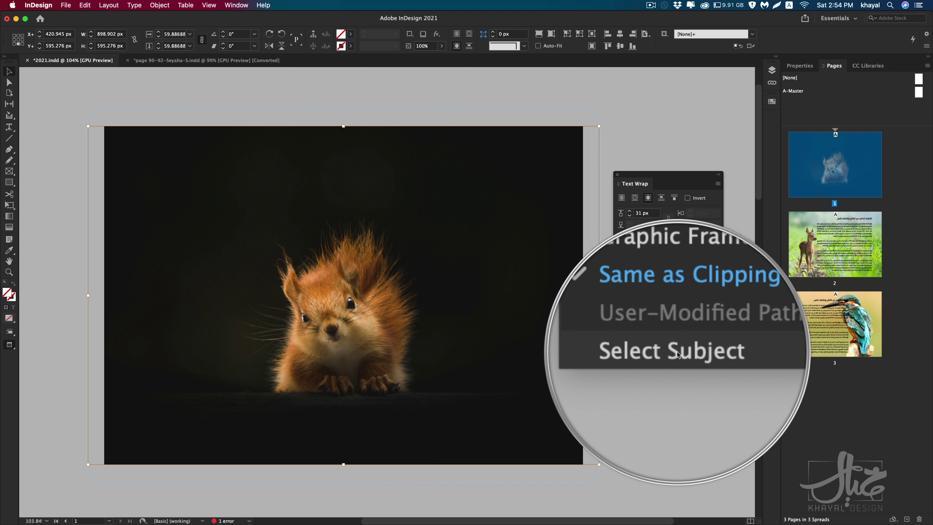
left_click(677, 352)
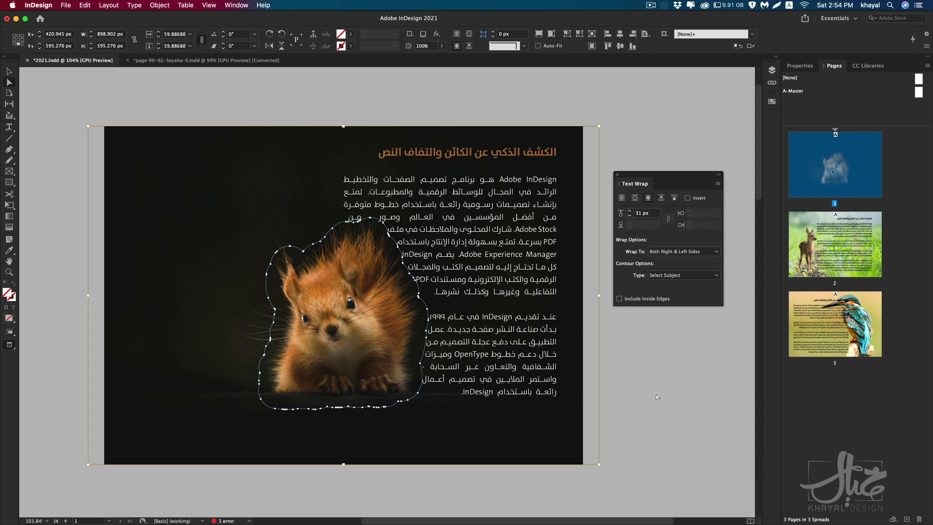
key("a")
Step: Raise the squirrel's text wrap offset from 31 px to 53 px
left_click(630, 212)
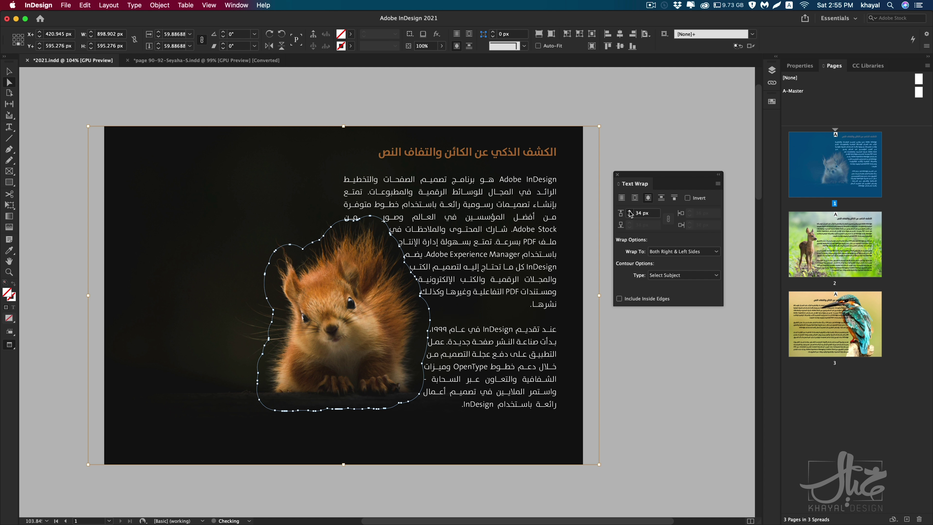
left_click(630, 212)
left_click(629, 211)
left_click(629, 212)
left_click(630, 212)
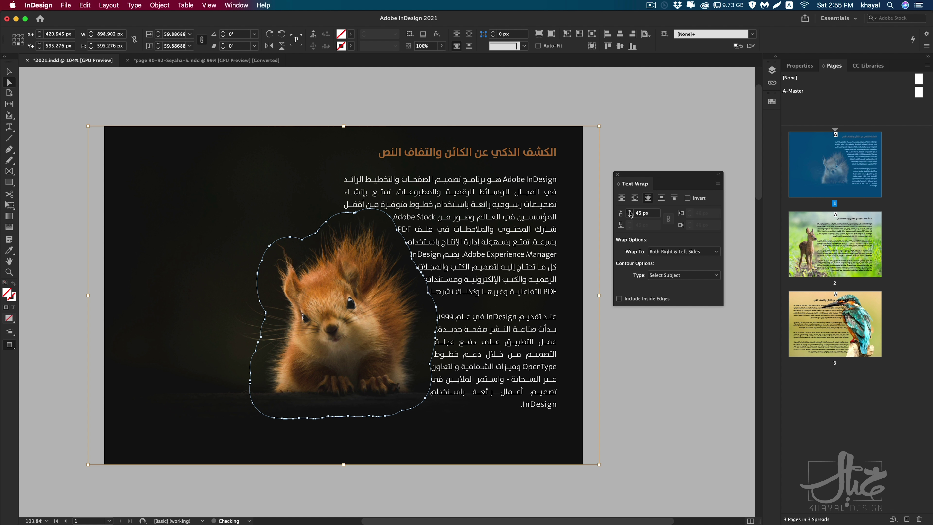
left_click(630, 212)
left_click(630, 212)
left_click(630, 213)
left_click(630, 212)
left_click(630, 212)
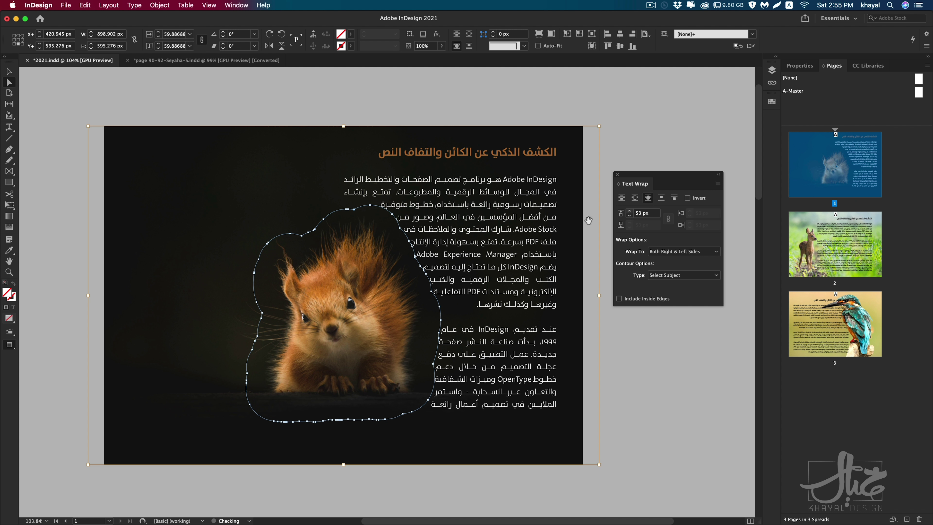
scroll(310, 225, "up", 1)
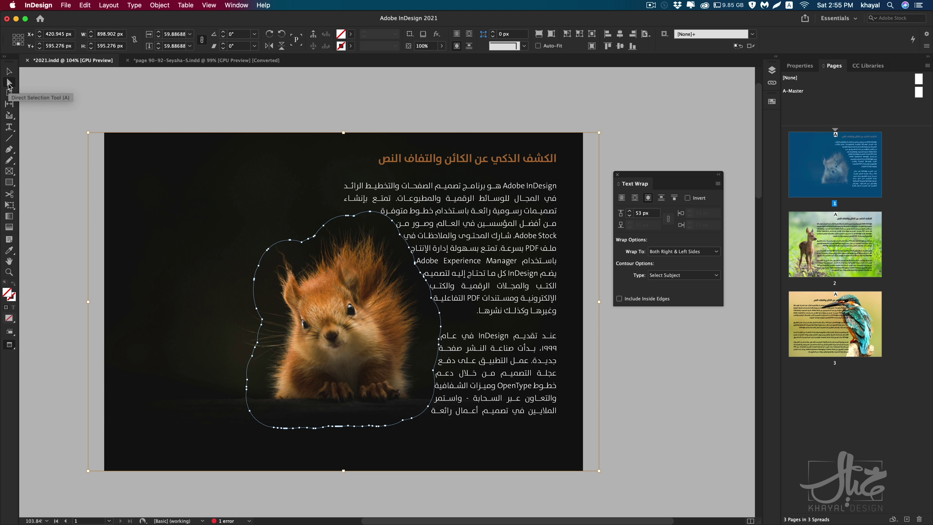
Step: Adjust the squirrel's wrap contour points near its side and head
left_click(10, 84)
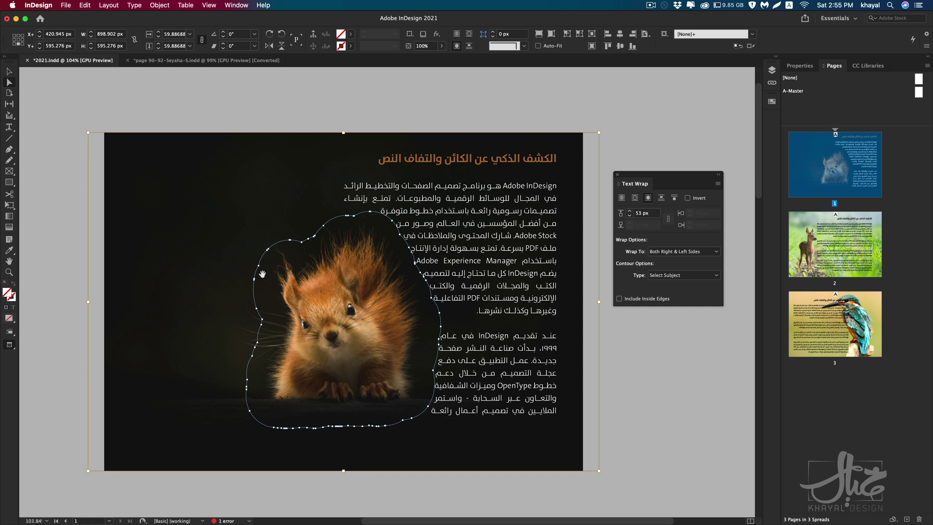
left_click_drag(258, 265, 272, 272)
left_click_drag(370, 216, 408, 250)
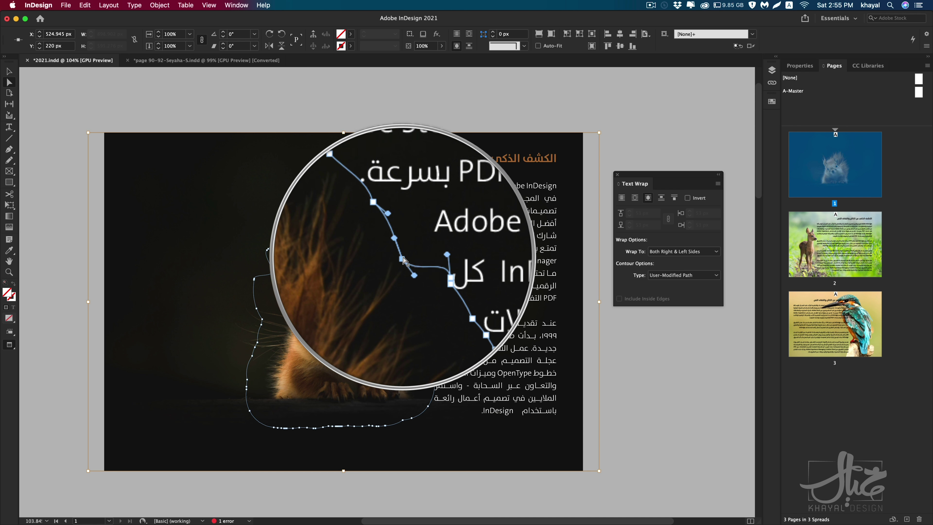
key("v")
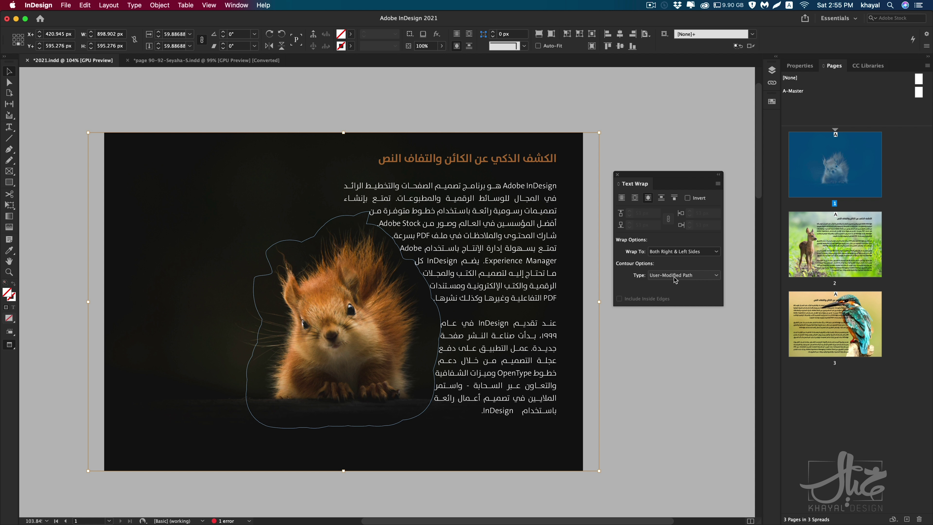
Step: Alt-drag a duplicate of the Arabic text frame to the left of the squirrel
left_click(653, 376)
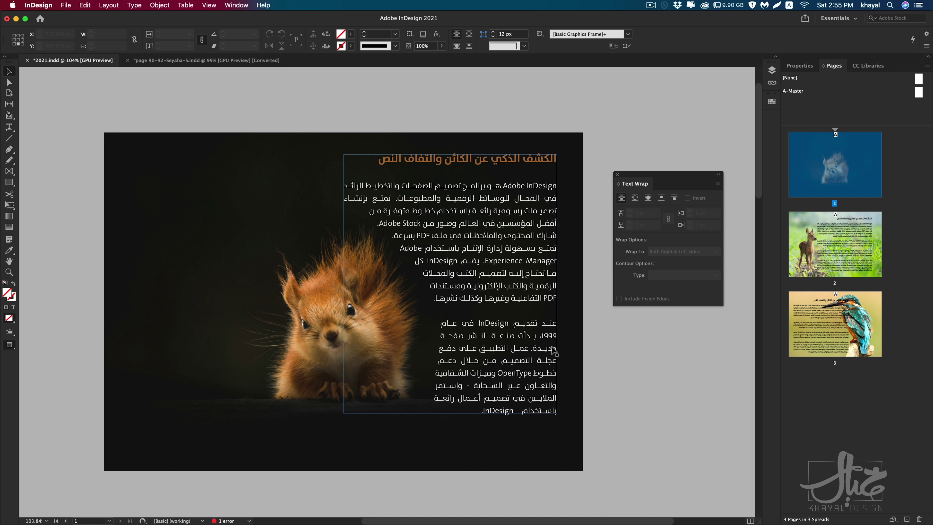
left_click_drag(502, 346, 291, 338)
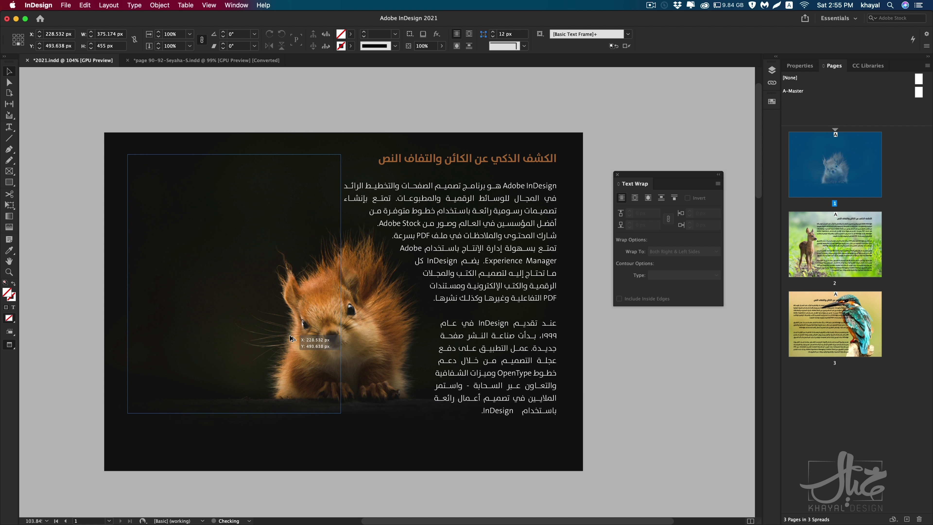
key("super+shift+a")
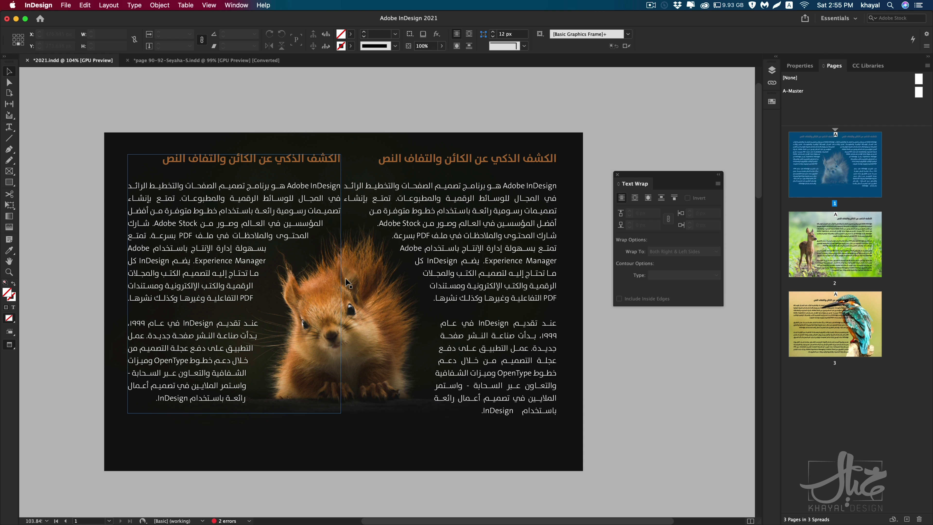
scroll(352, 314, "down", 15)
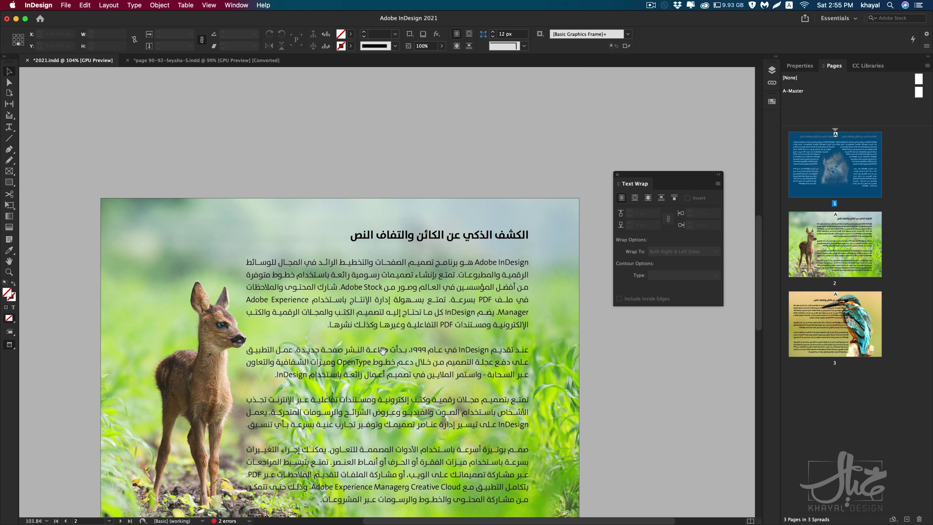
Step: On page 2, wrap text around the deer image's shape with the Select Subject contour
scroll(377, 265, "up", 1)
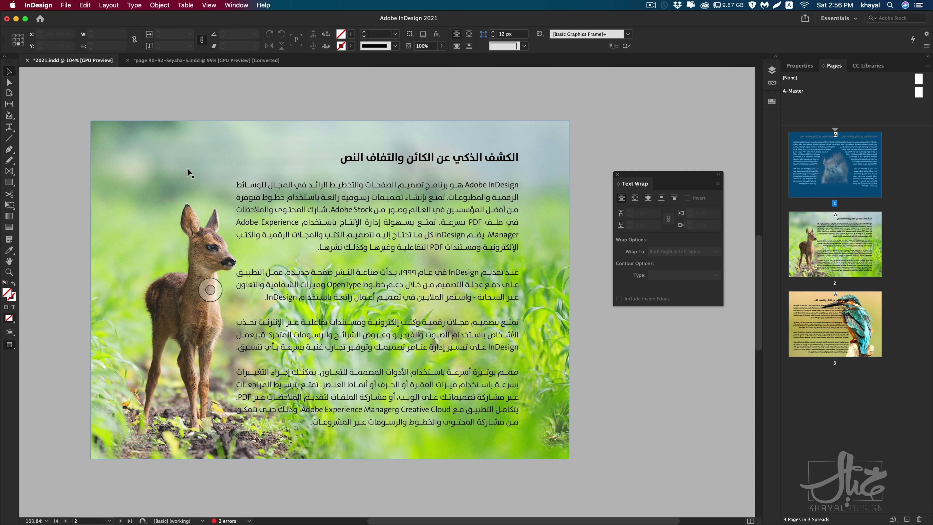
left_click(221, 97)
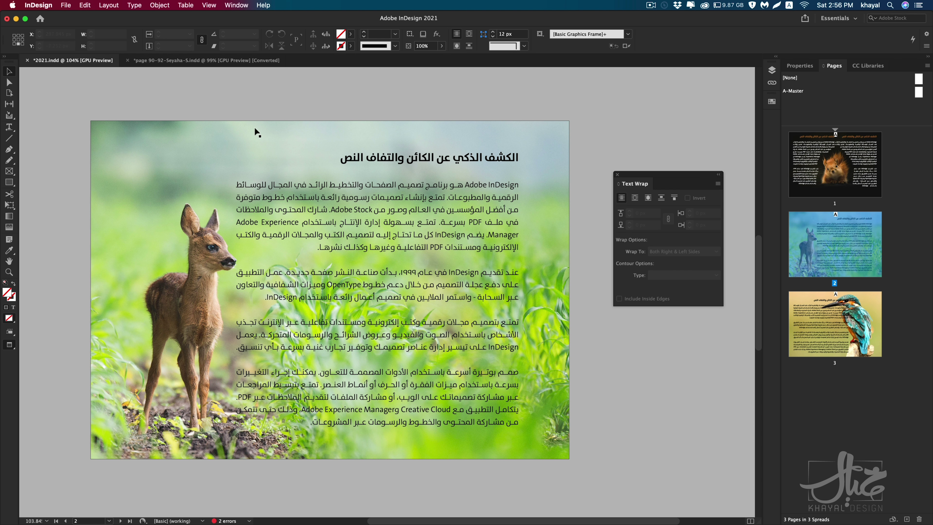
left_click(225, 131)
scroll(181, 183, "left", 1)
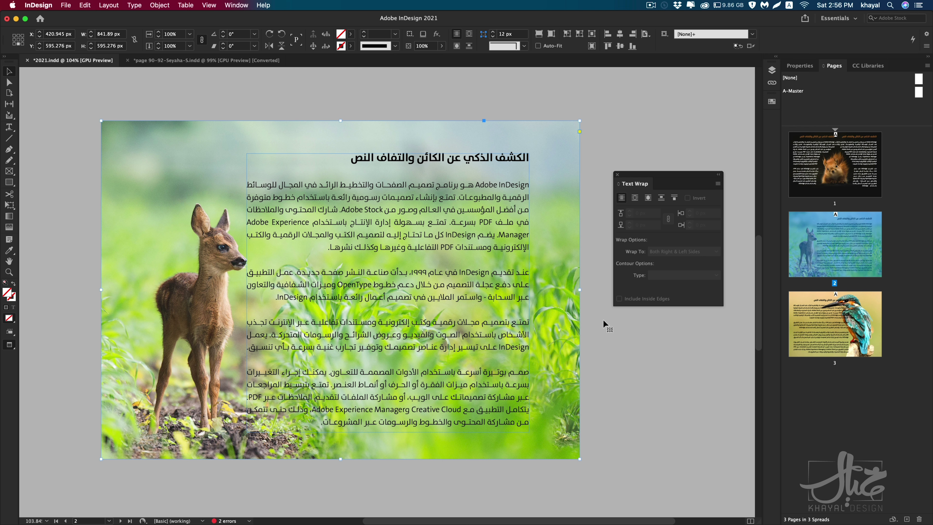
left_click(648, 198)
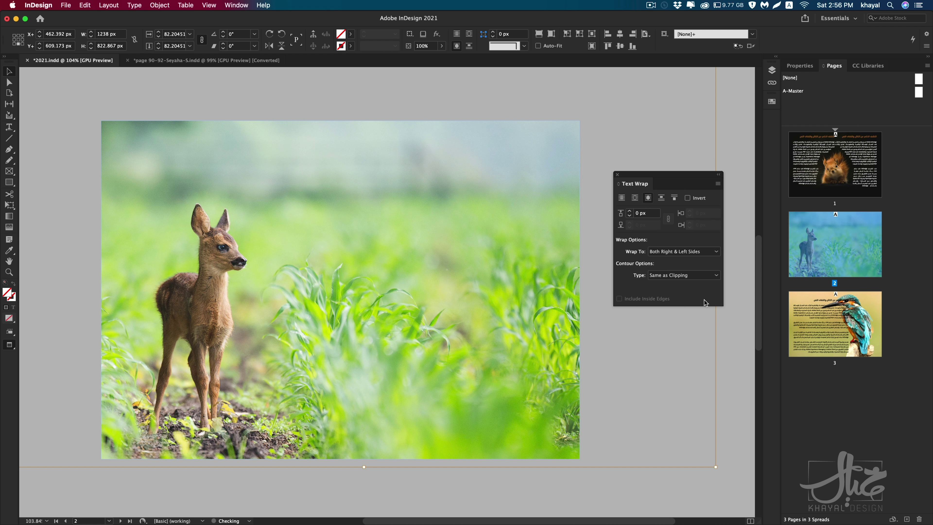
left_click(656, 278)
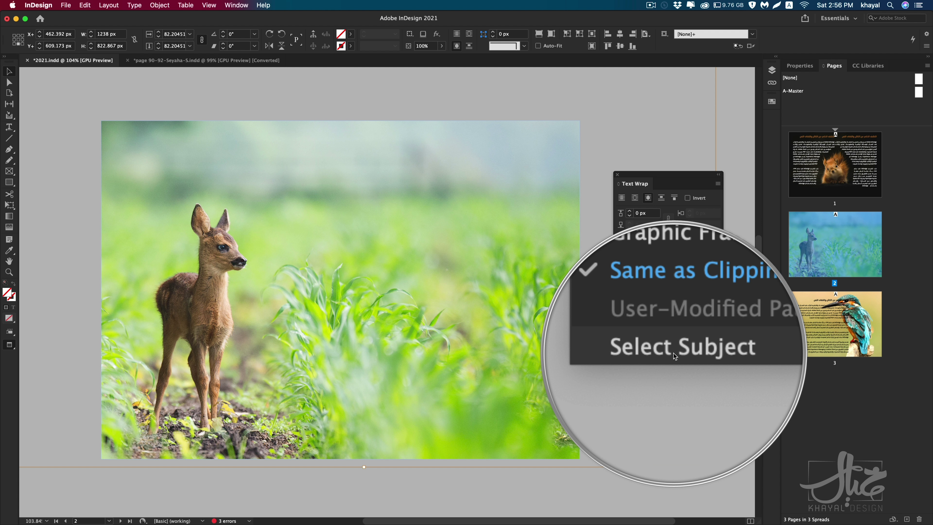
left_click(674, 352)
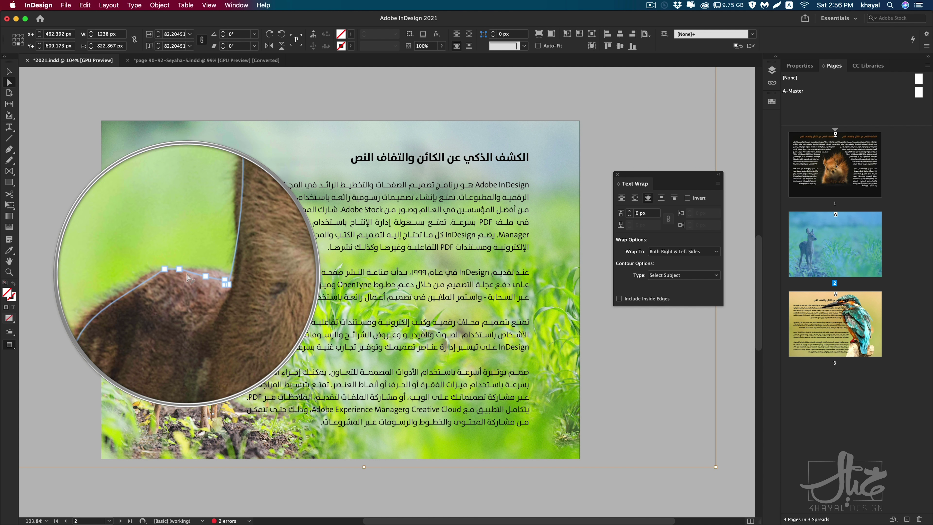
Step: Increase the deer's wrap offset and nudge the text frame left toward the deer
left_click(630, 213)
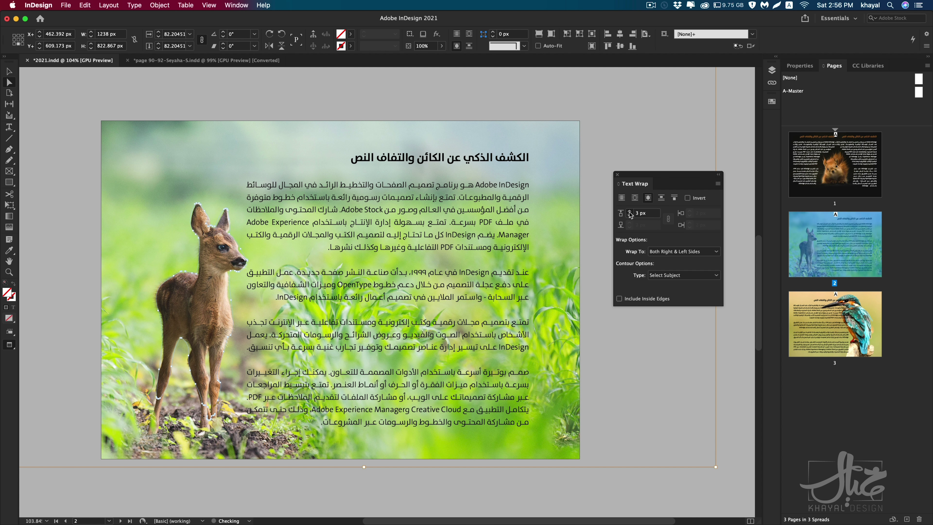
left_click(630, 213)
left_click(630, 213)
left_click(630, 213)
key("v")
left_click(402, 292)
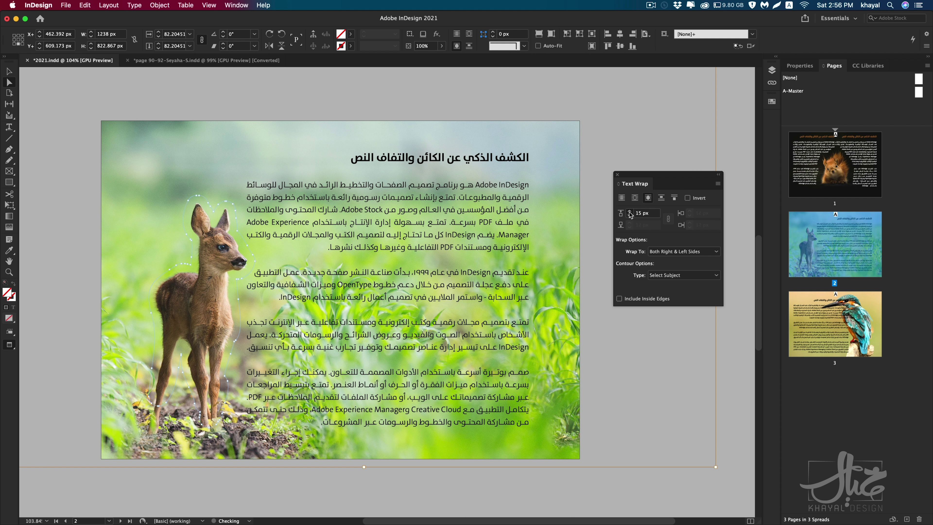
key("shift+Left")
key("shift+Left")
key("shift+Left")
key("shift+Left")
key("shift+Left")
key("shift+Left")
key("shift+Left")
key("shift+Left")
key("shift+Left")
key("shift+Left")
key("shift+Left")
key("shift+Left")
key("shift+Left")
key("shift+Left")
key("shift+Left")
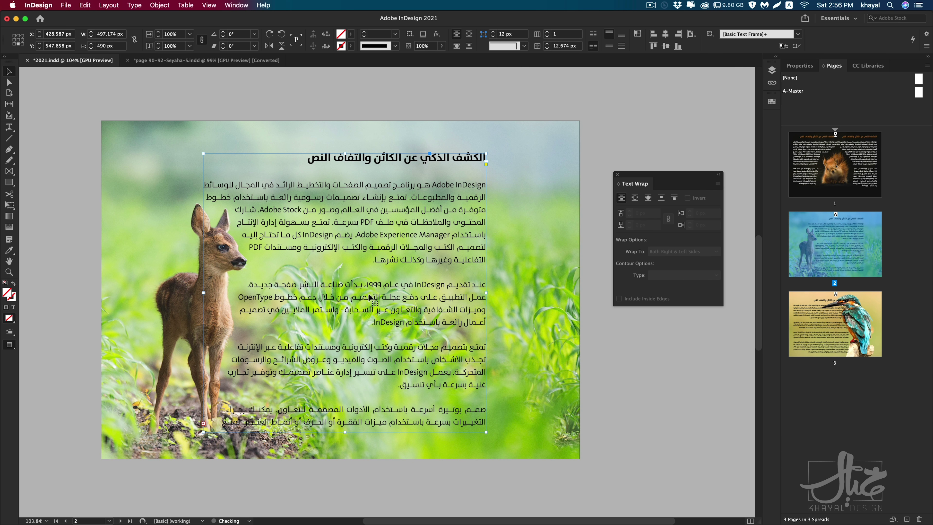
key("shift+Left")
key("shift+Left")
key("shift+Left")
key("shift+Left")
key("shift+Left")
key("shift+Left")
key("shift+Left")
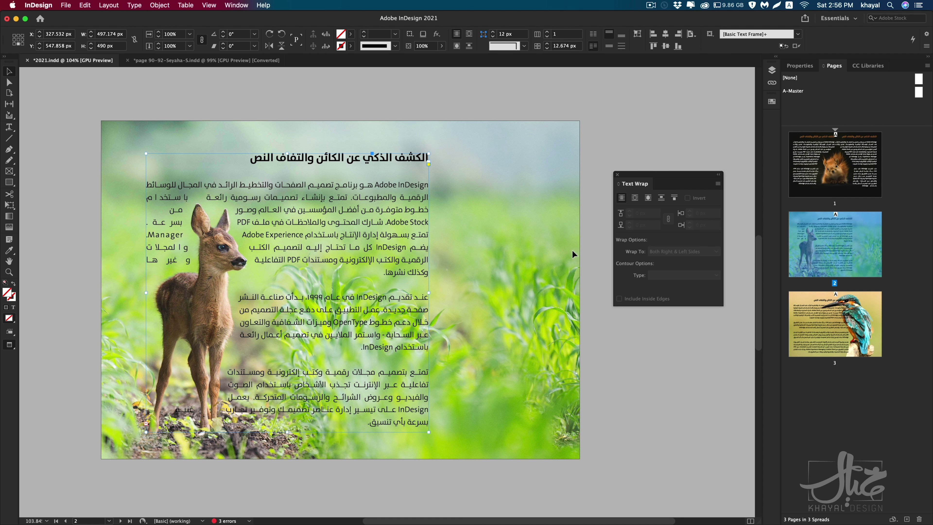
Step: Set the deer's wrap to Largest Area and move the text frame further left
left_click(566, 261)
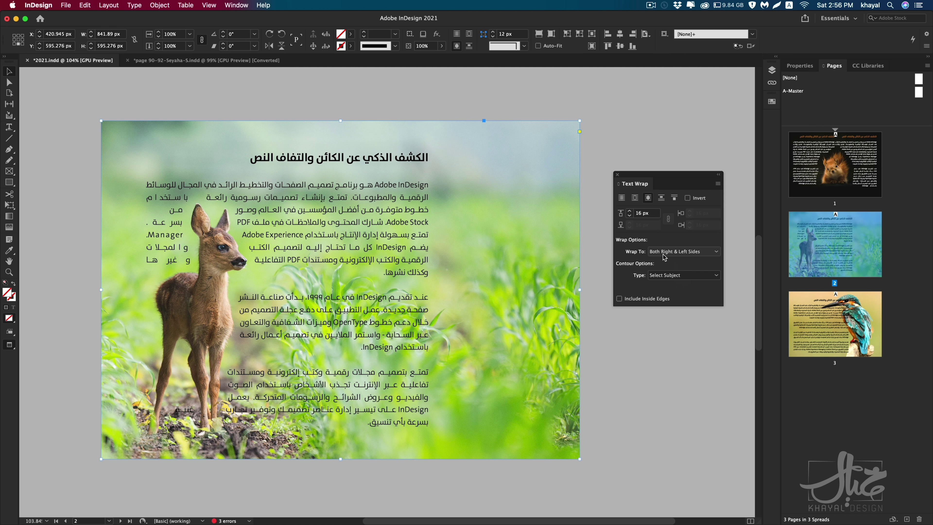
left_click(678, 251)
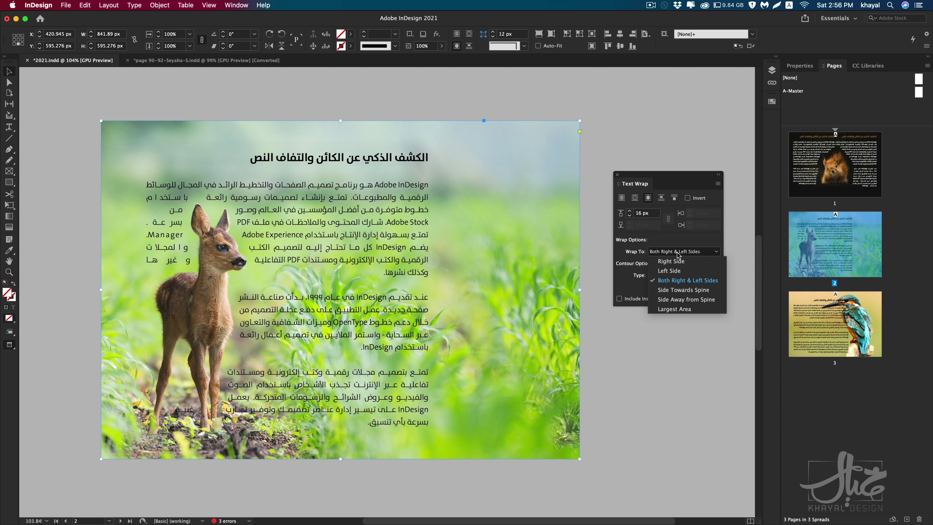
left_click(674, 313)
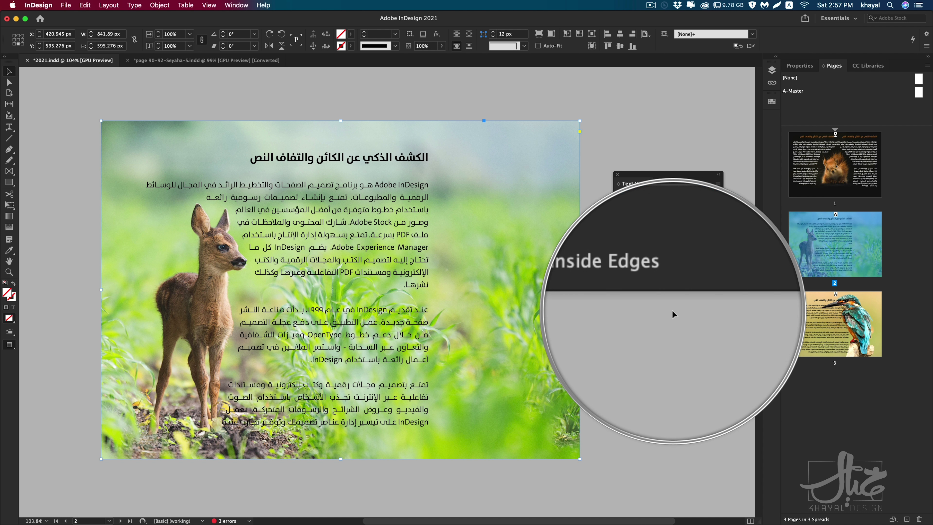
left_click_drag(257, 216, 237, 213)
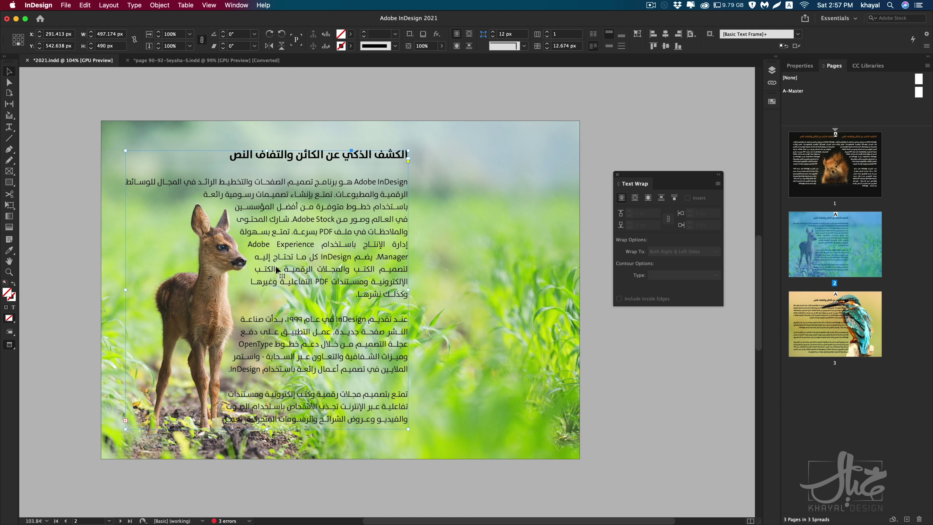
Step: On page 3, wrap text around the kingfisher image's shape with the Select Subject contour
scroll(330, 360, "down", 10)
scroll(377, 285, "down", 4)
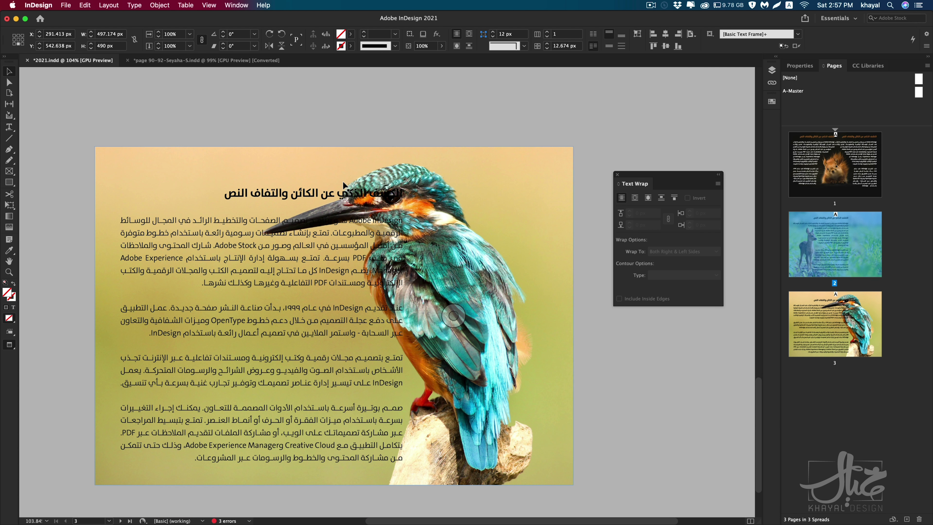
left_click(469, 196)
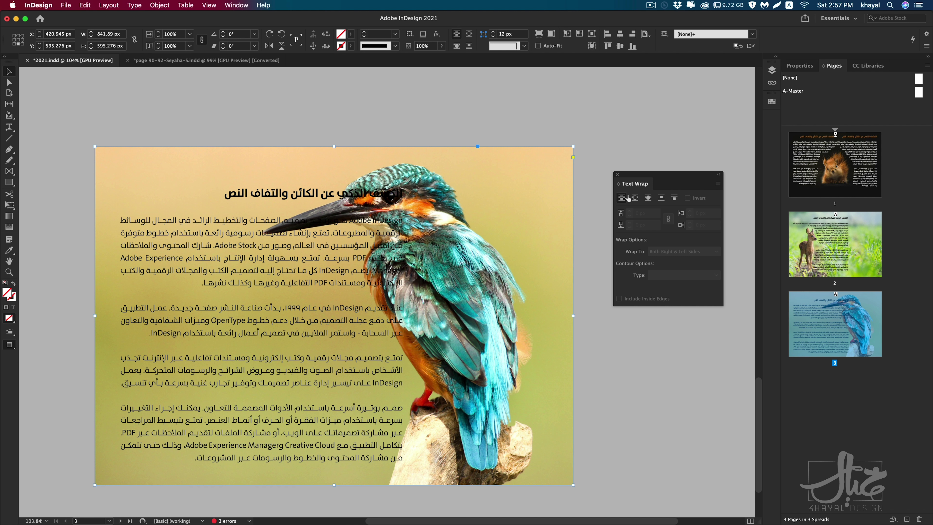
left_click(648, 198)
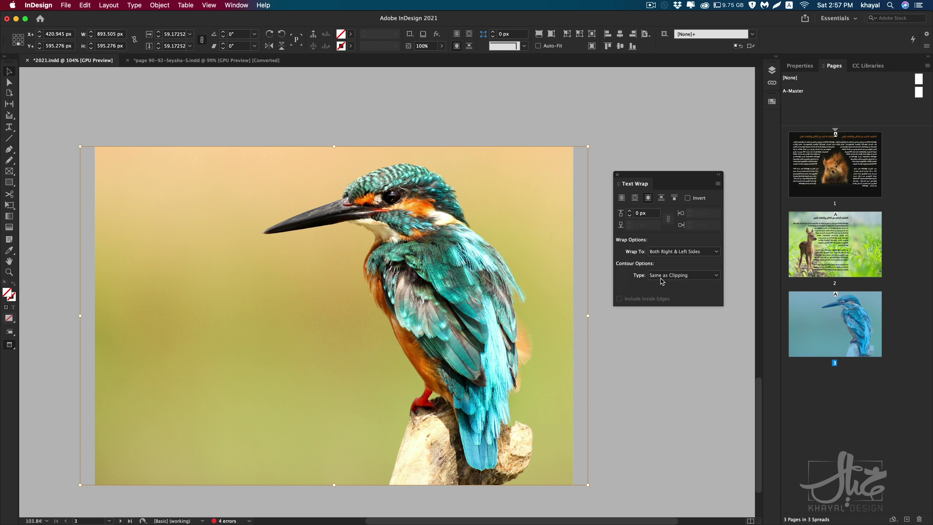
left_click(678, 276)
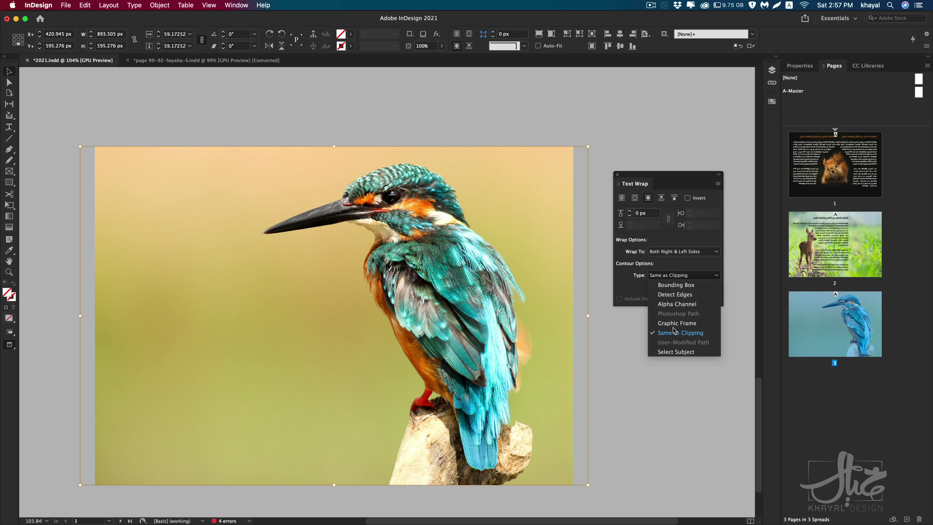
left_click(675, 352)
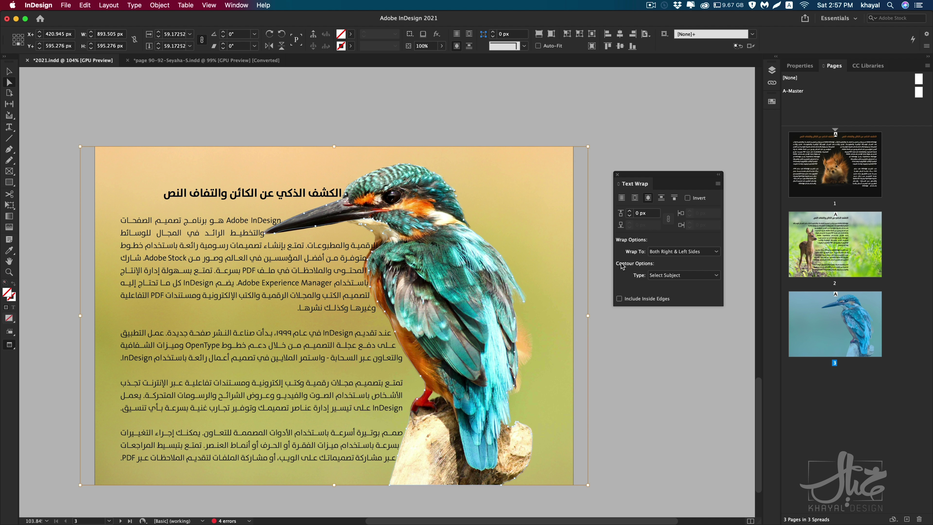
Step: Raise the kingfisher's text wrap offset to 28 px
left_click(630, 213)
left_click(630, 212)
left_click(629, 212)
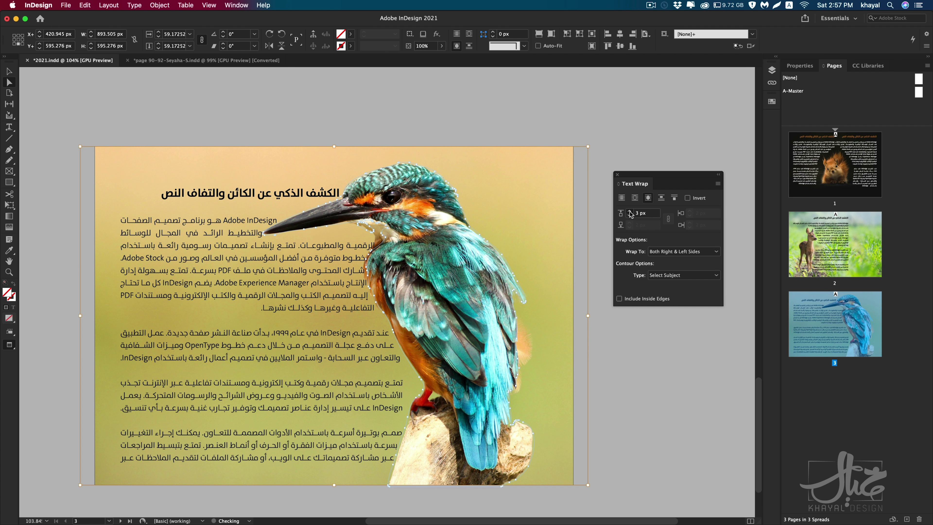
left_click(630, 213)
left_click(630, 212)
left_click(629, 212)
left_click(630, 212)
left_click(630, 212)
left_click(630, 212)
left_click(630, 212)
left_click(630, 212)
key("v")
left_click(309, 121)
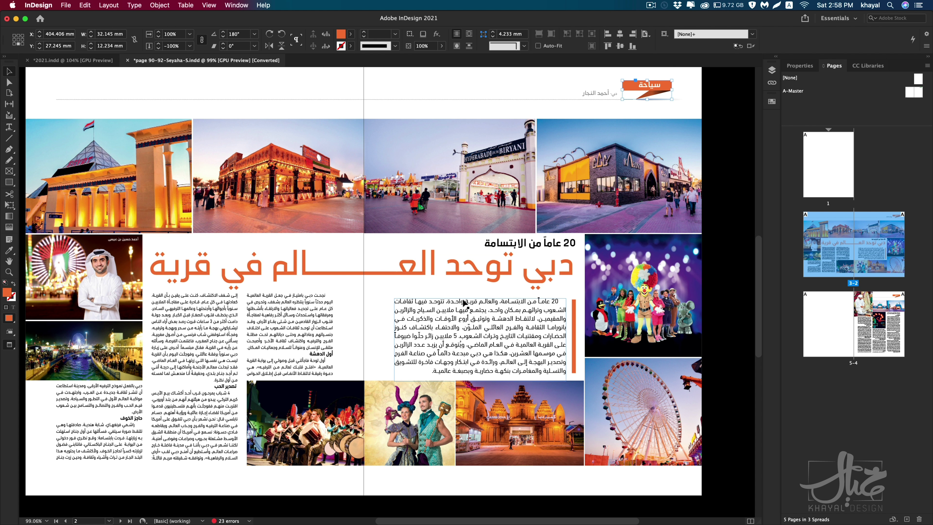
Step: Choose Share for Review for the page 90-92-Seyaha-S spread
left_click(805, 18)
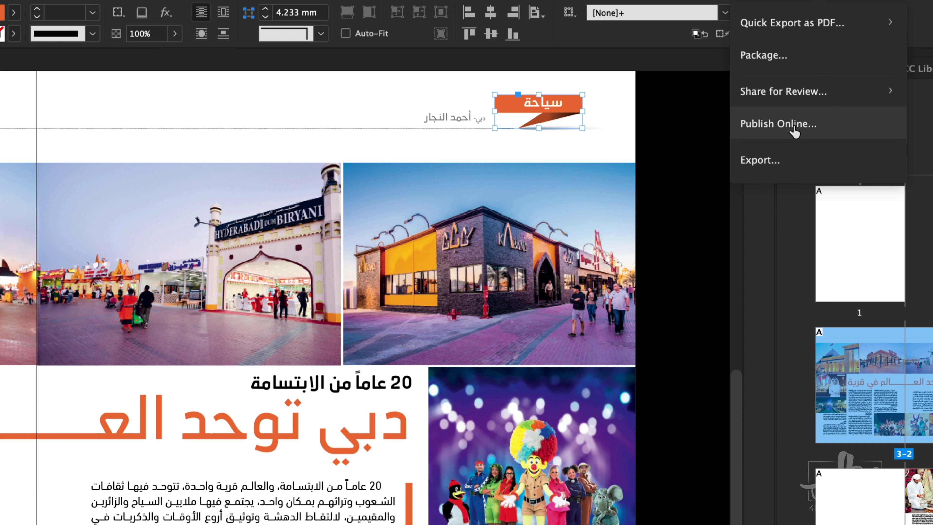
left_click(766, 101)
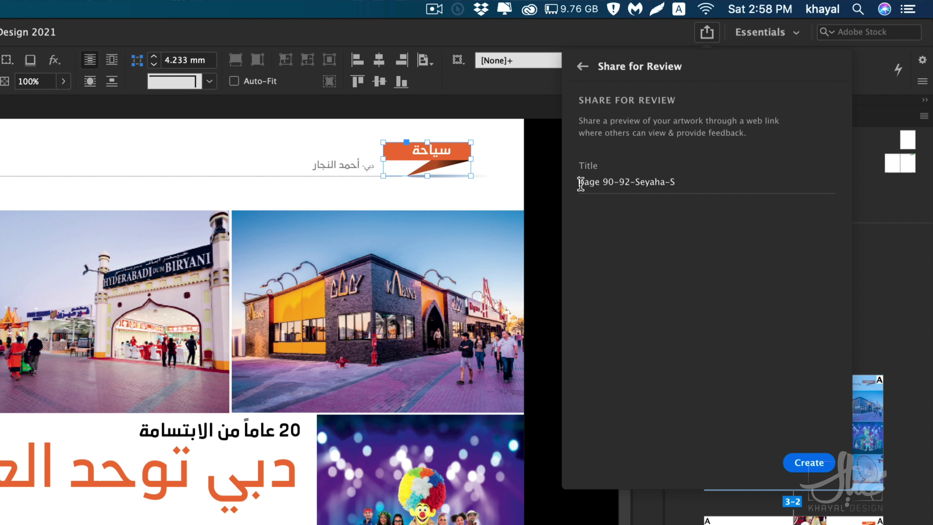
Step: Retitle the review 'test' and create the review link
left_click_drag(579, 182, 675, 183)
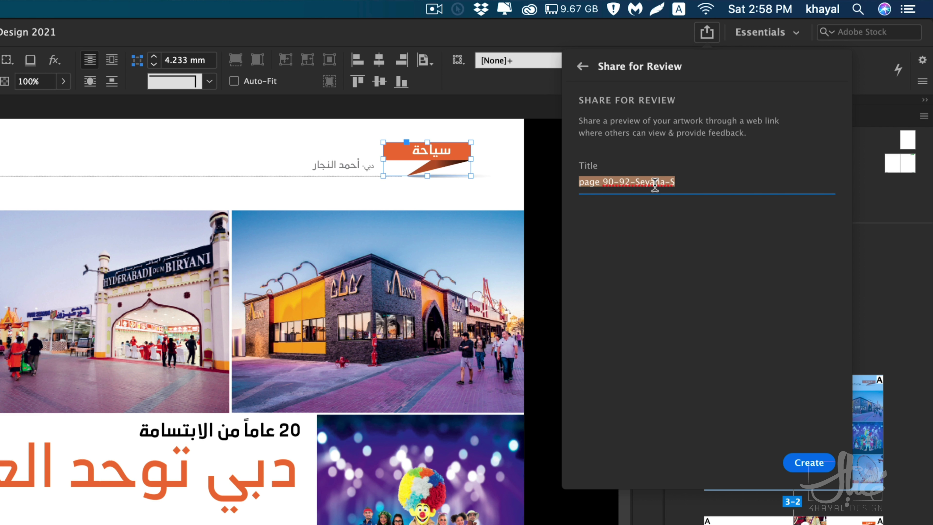
type("f")
key("BackSpace")
type("test")
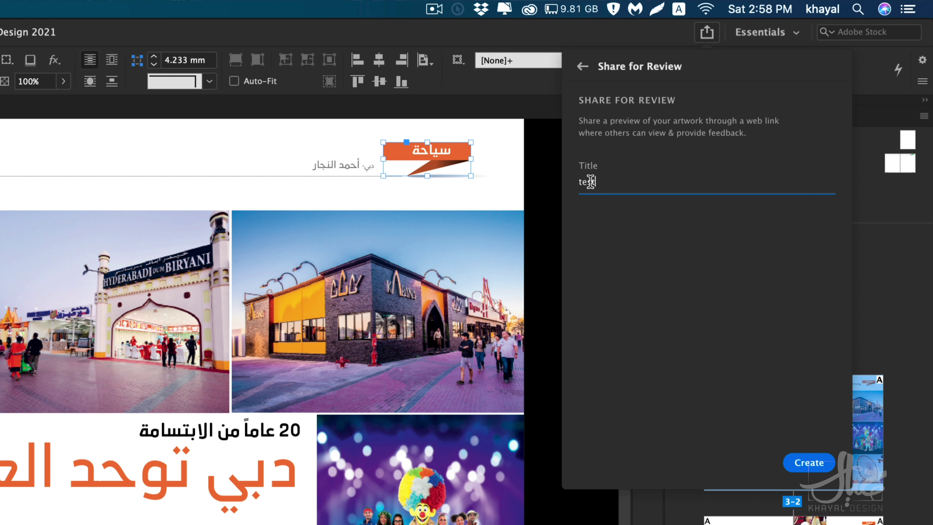
left_click(813, 469)
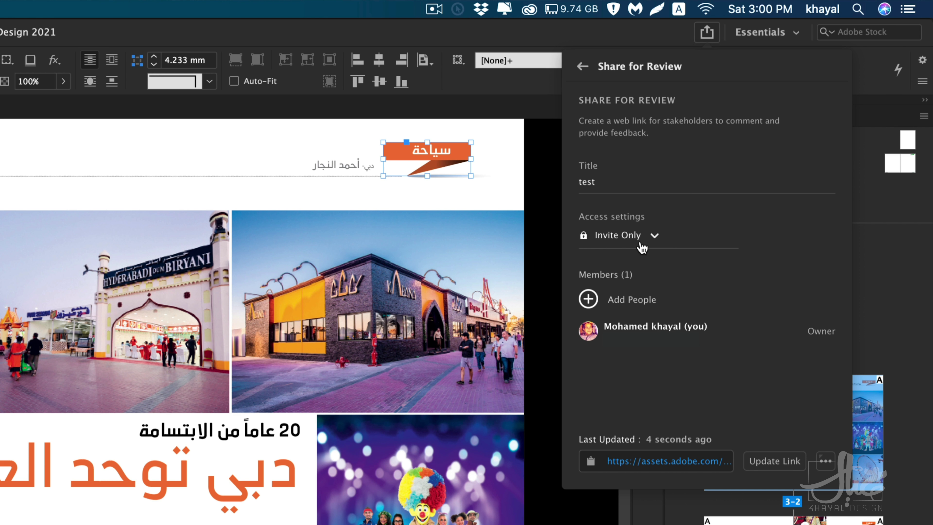
left_click(650, 241)
Step: Switch the test review link's access to Public and open its password protection settings
left_click(657, 286)
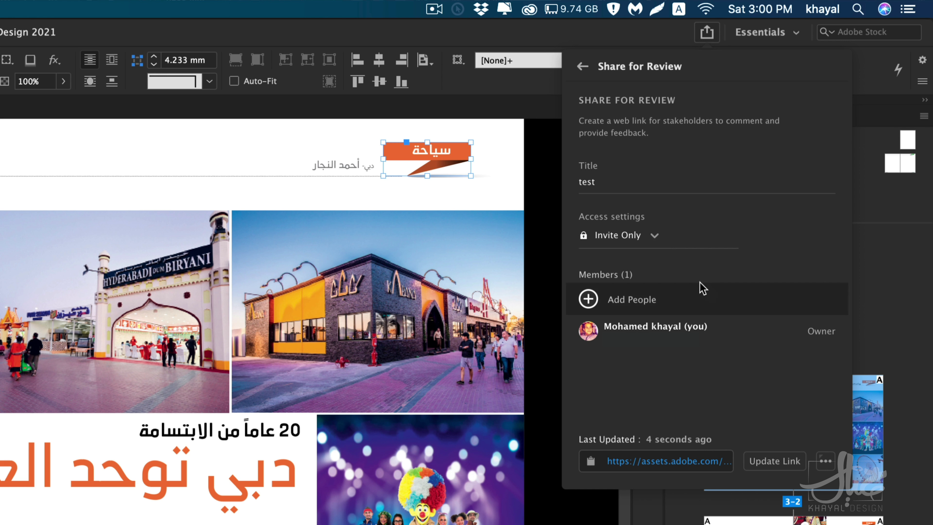
left_click(648, 238)
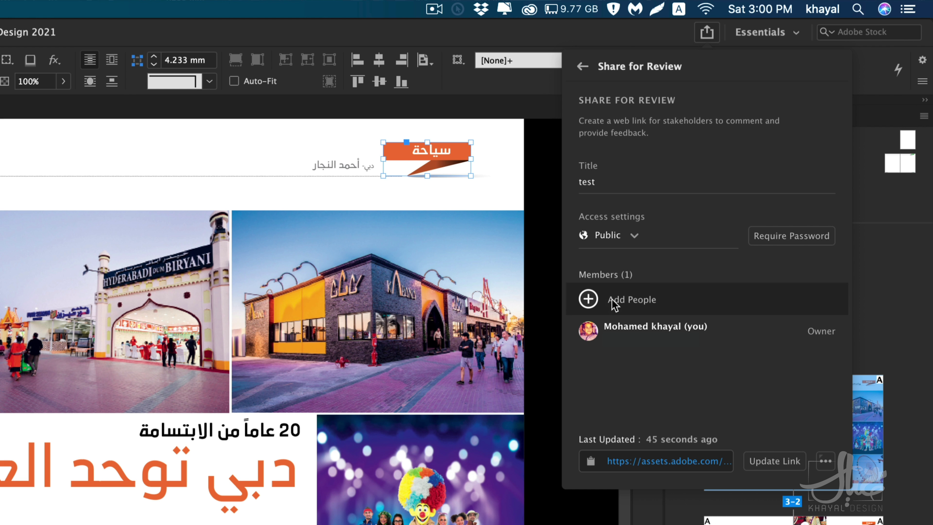
left_click(590, 301)
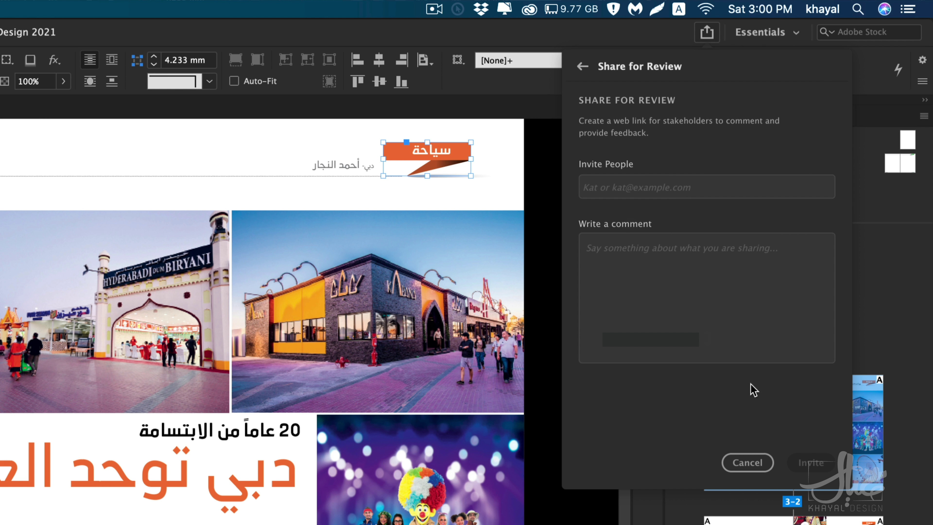
left_click(760, 468)
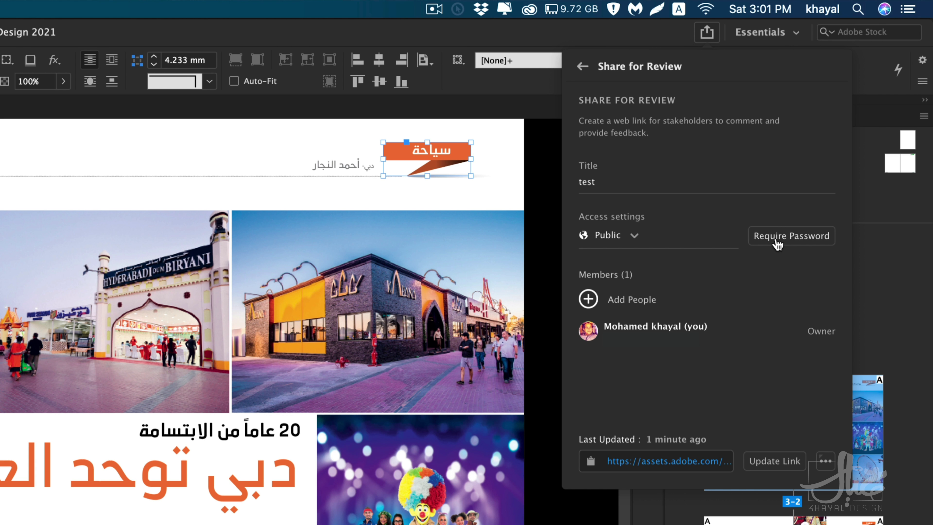
left_click(792, 237)
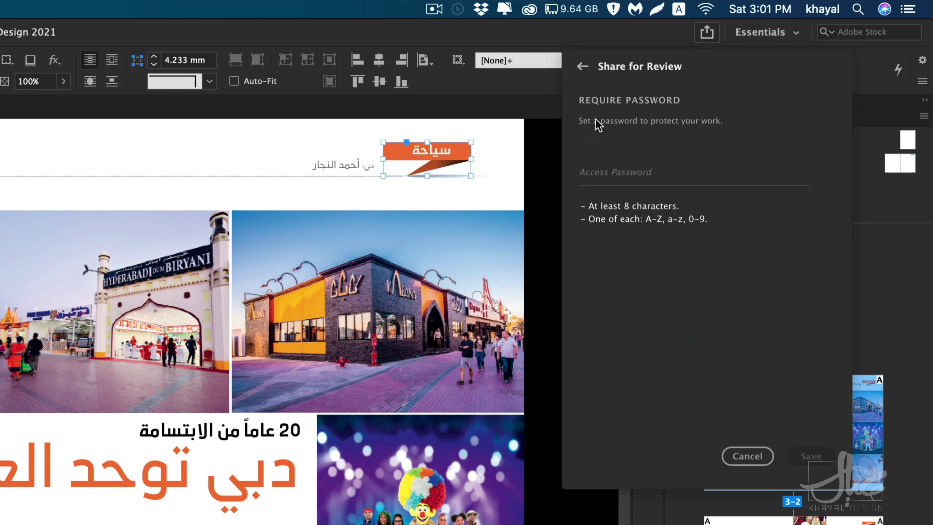
Step: Skip the password, open the test review link in Chrome, and dismiss the browser notification
left_click(582, 66)
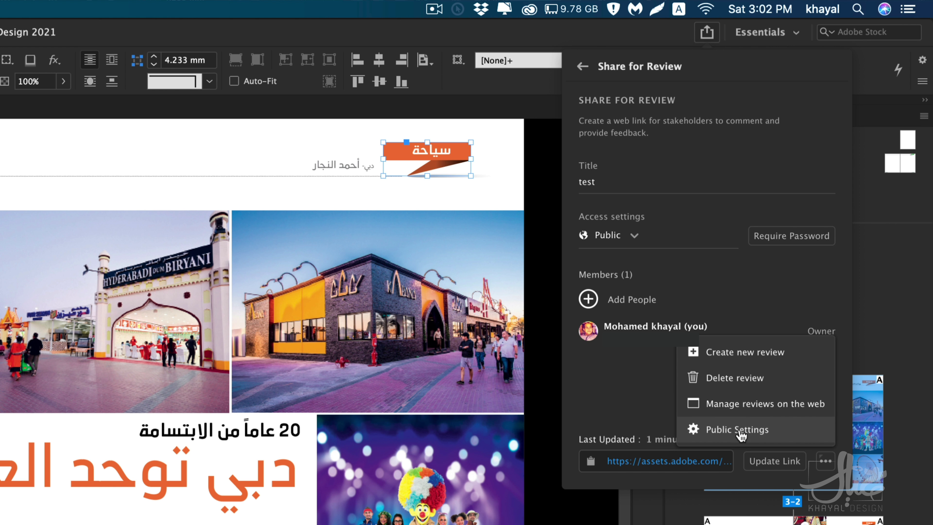
left_click(725, 431)
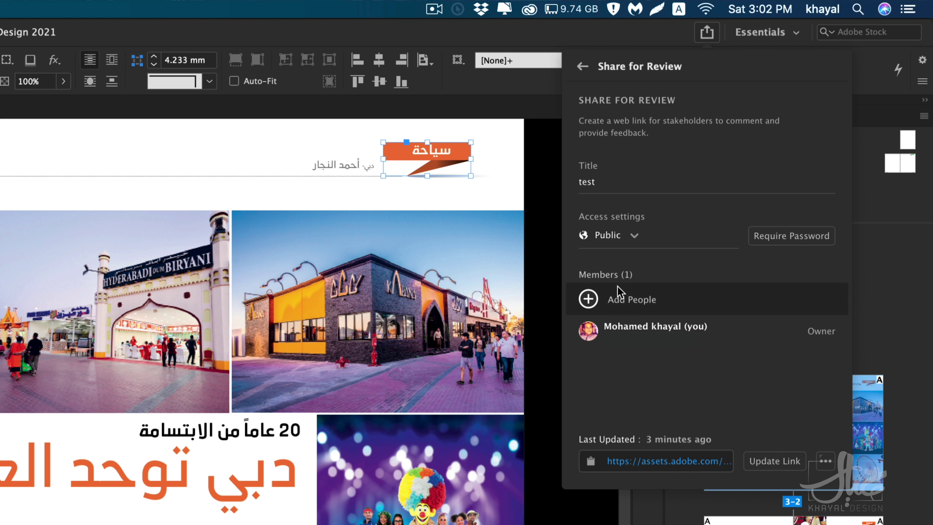
left_click(650, 464)
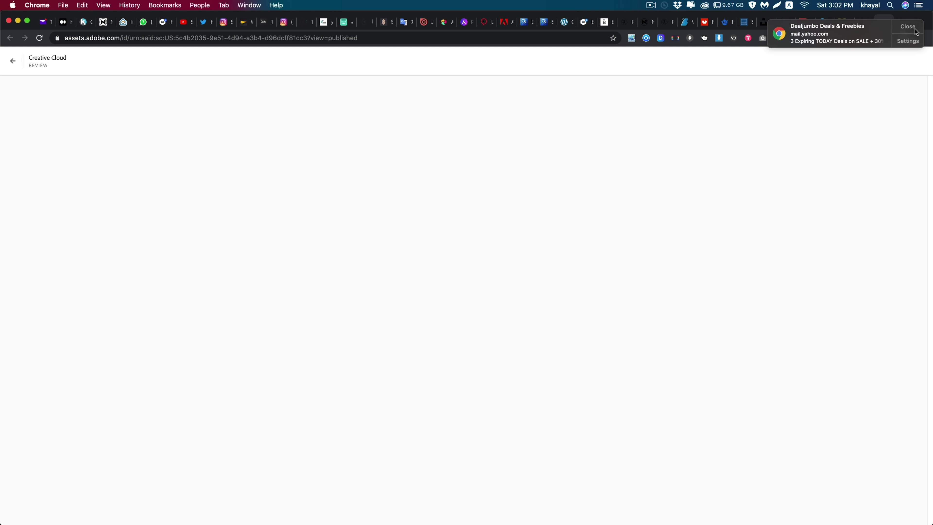
left_click(907, 26)
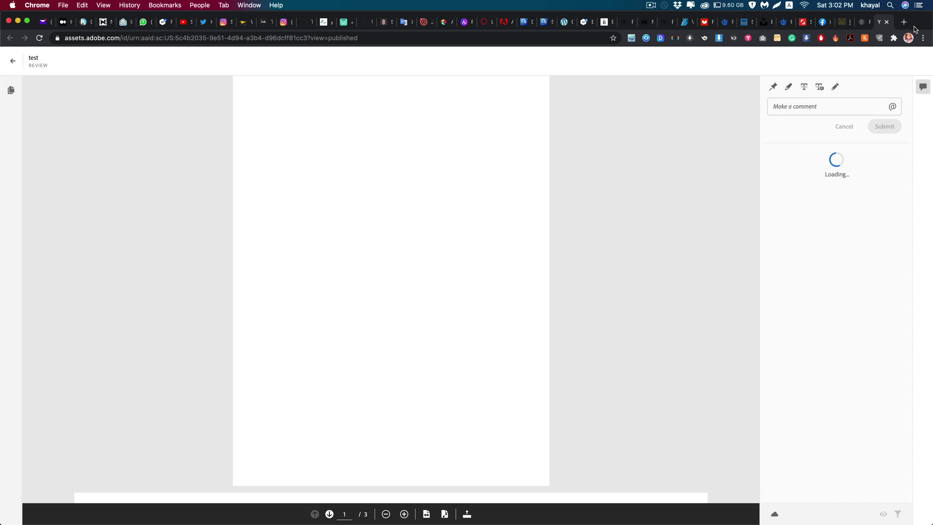
Step: Scroll the review down to page 2's Dubai global village article and select the page address
scroll(697, 158, "down", 10)
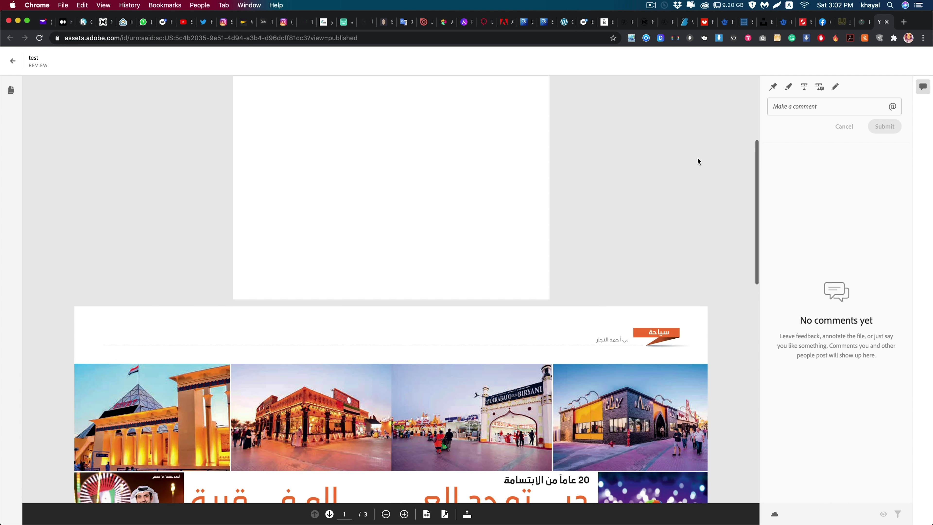
scroll(603, 185, "up", 10)
scroll(434, 237, "down", 10)
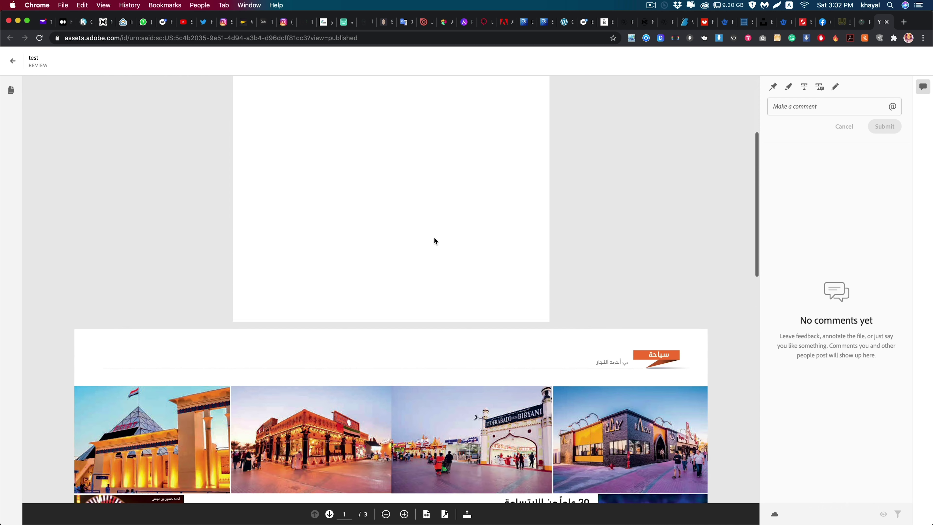
scroll(434, 238, "down", 5)
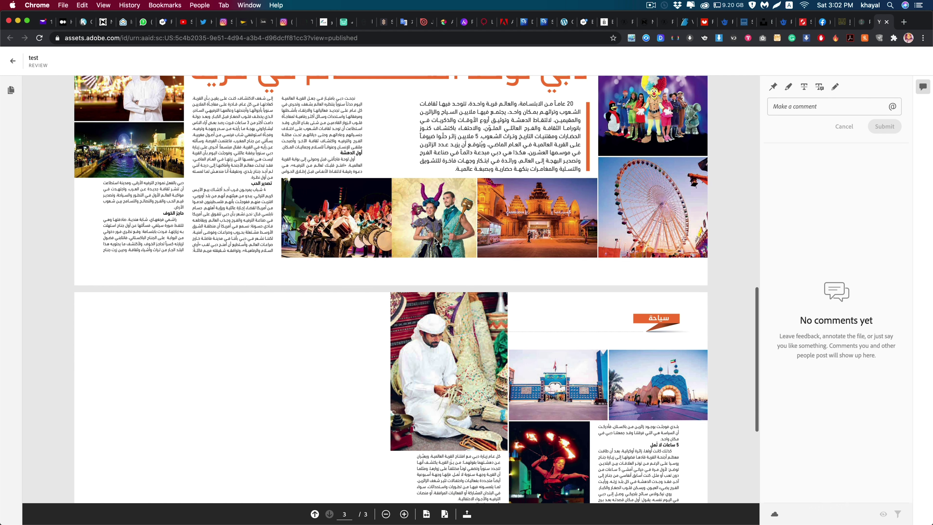
scroll(434, 238, "up", 10)
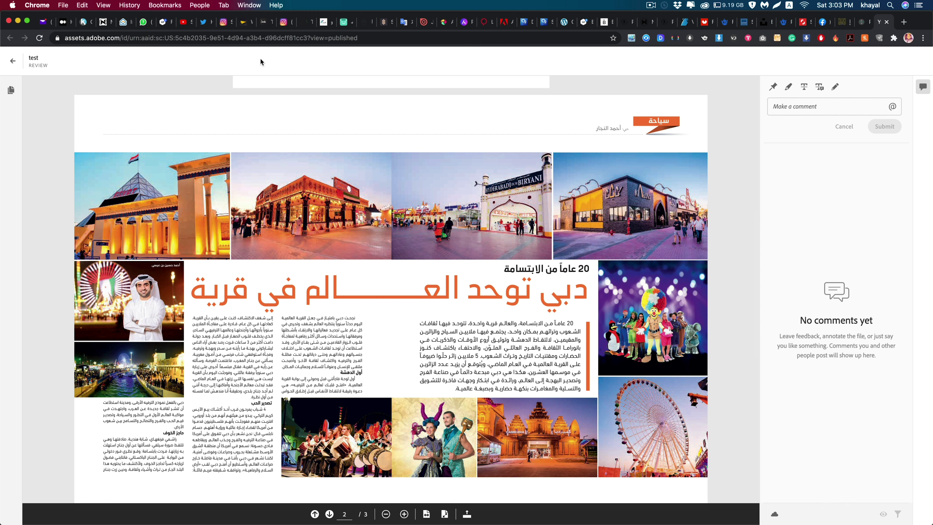
left_click(245, 39)
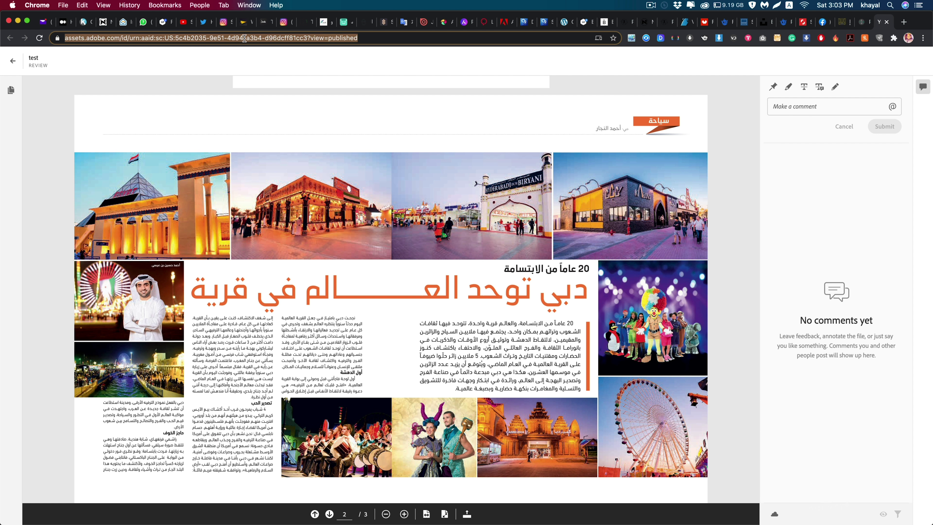
Step: Copy the review URL, then highlight قرية in the headline and post the comment القرية العالمية
right_click(244, 38)
left_click(269, 107)
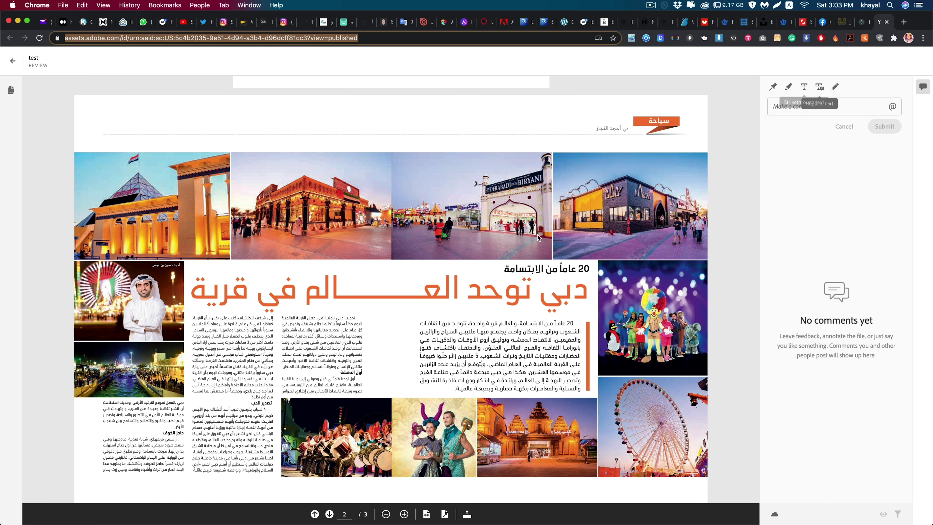
left_click_drag(251, 290, 198, 292)
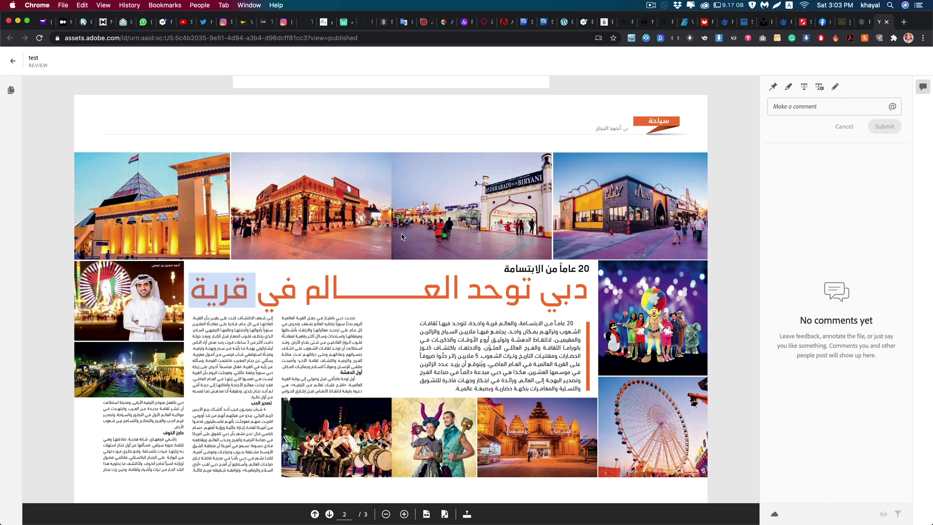
left_click(832, 109)
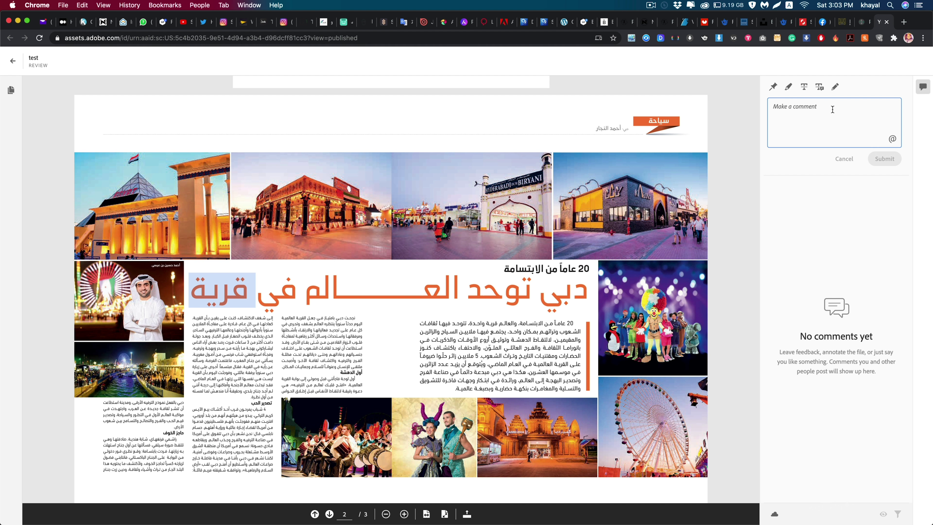
key("cmd+v")
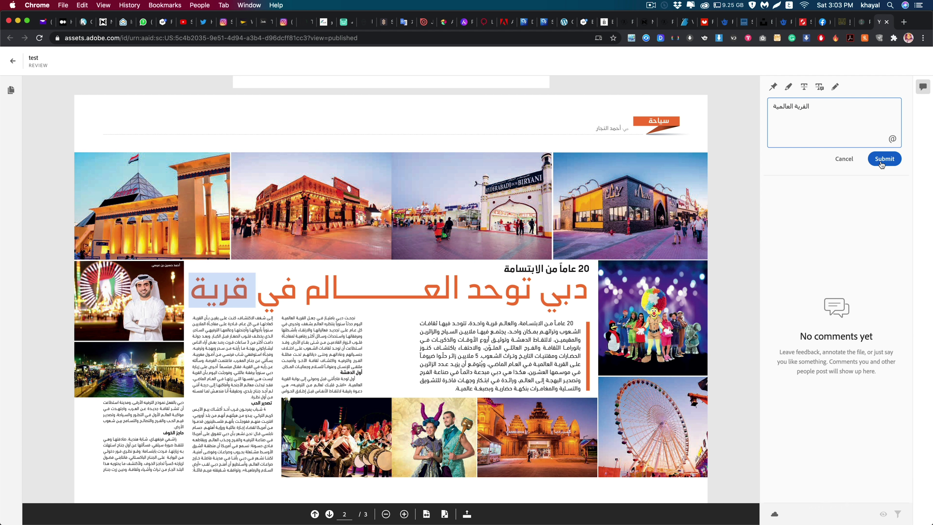
left_click(881, 161)
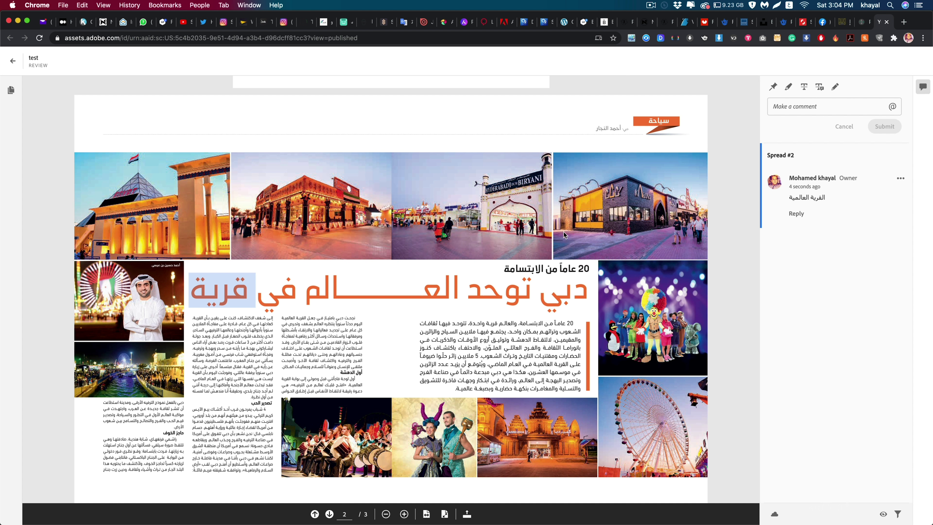
Step: Pin a short test comment on the second photo in the top row
left_click(774, 88)
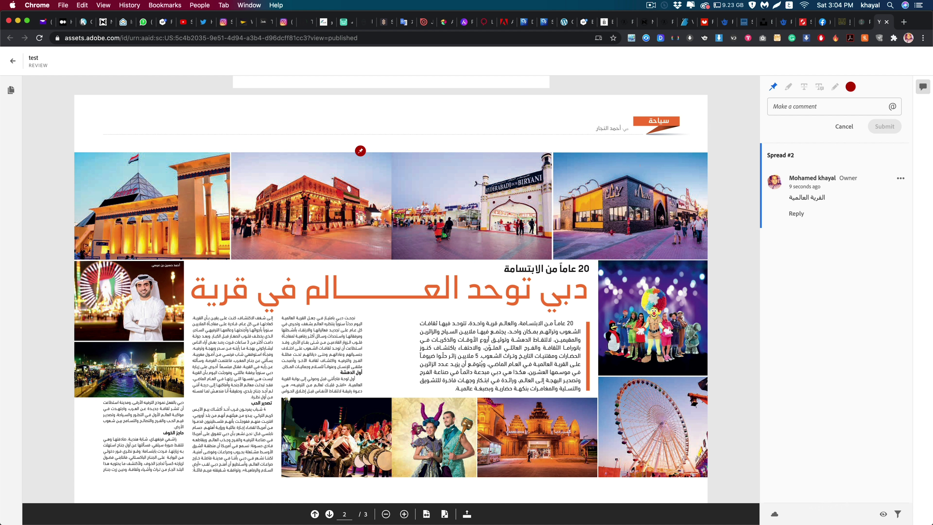
left_click(362, 159)
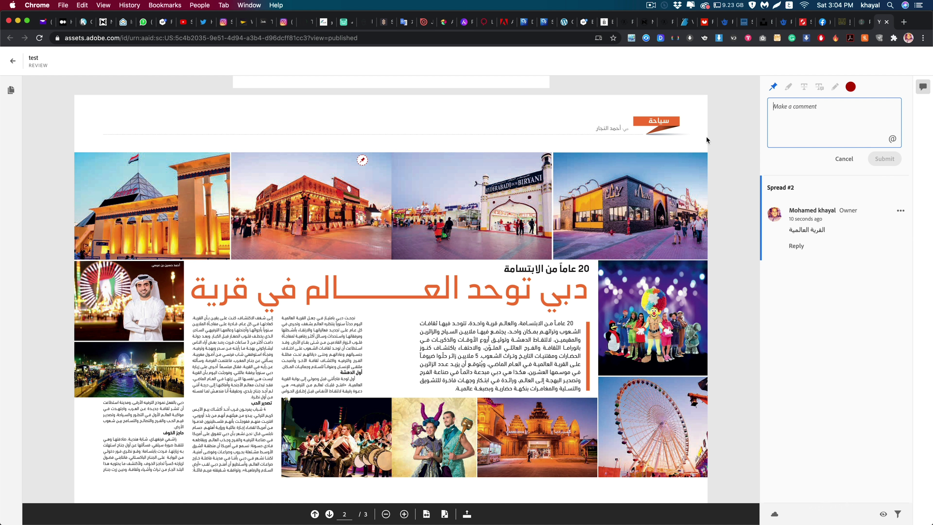
type("ا")
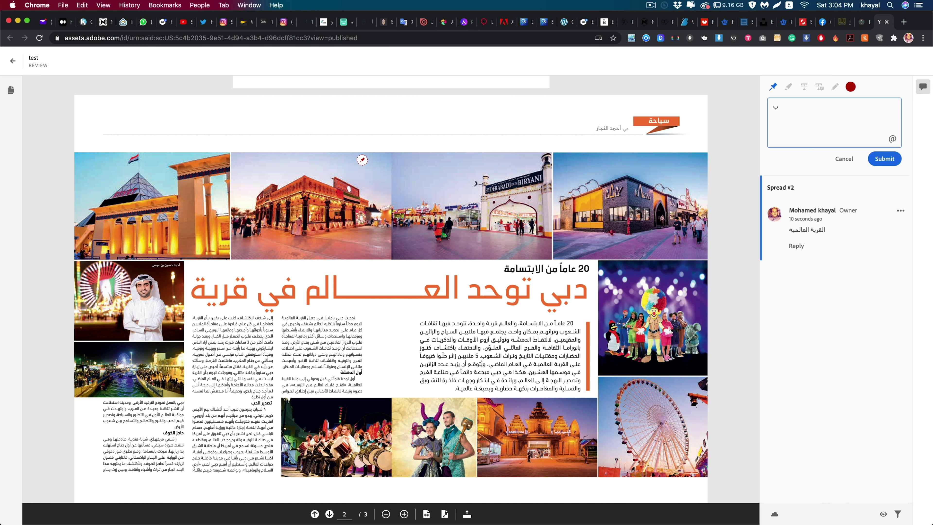
left_click(831, 199)
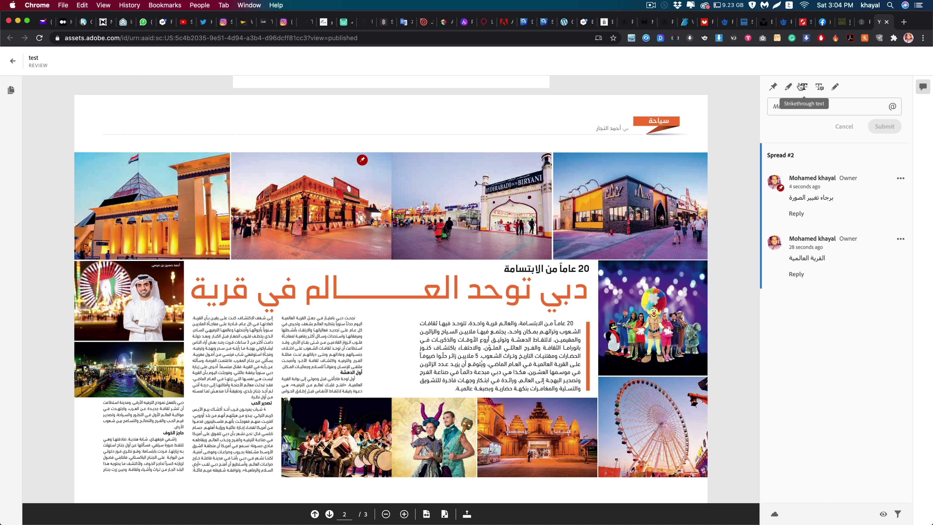
Step: Highlight the headline word قرية in yellow and post a test comment on it
left_click(789, 87)
left_click_drag(255, 291, 189, 290)
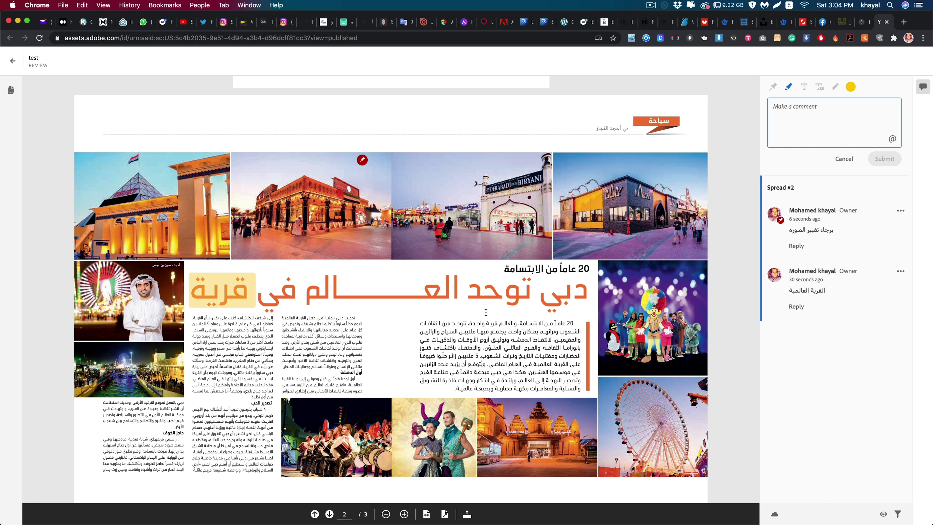
type("سيبسيبسيب")
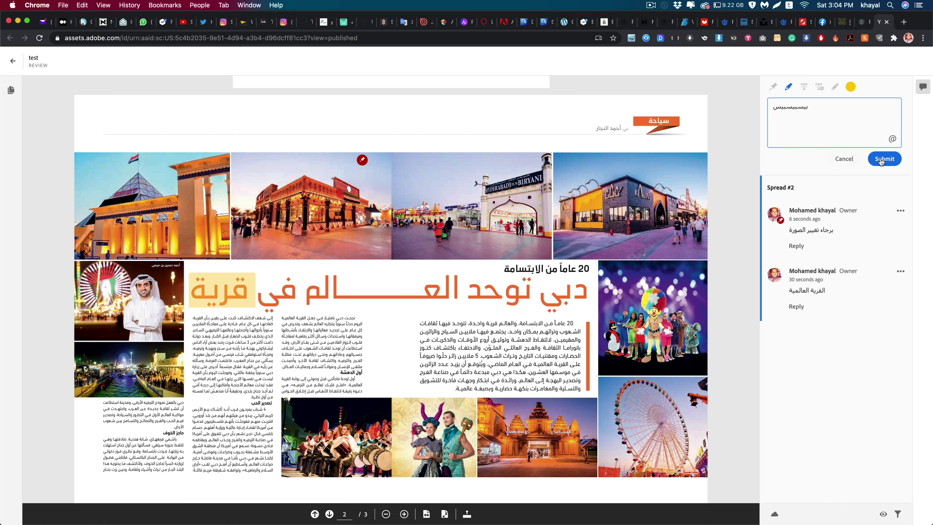
left_click(881, 159)
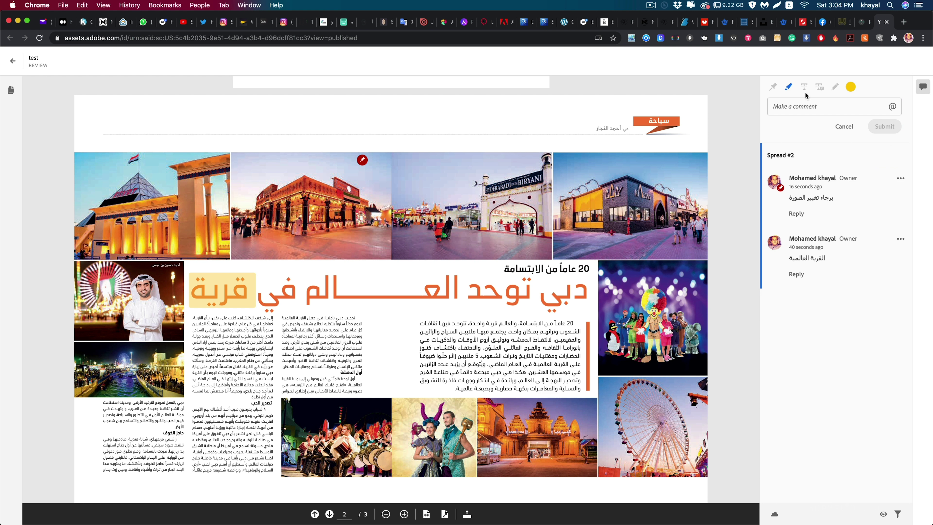
Step: Circle the drummers photo in red, comment صوره افضل on it, and return to InDesign
left_click(835, 88)
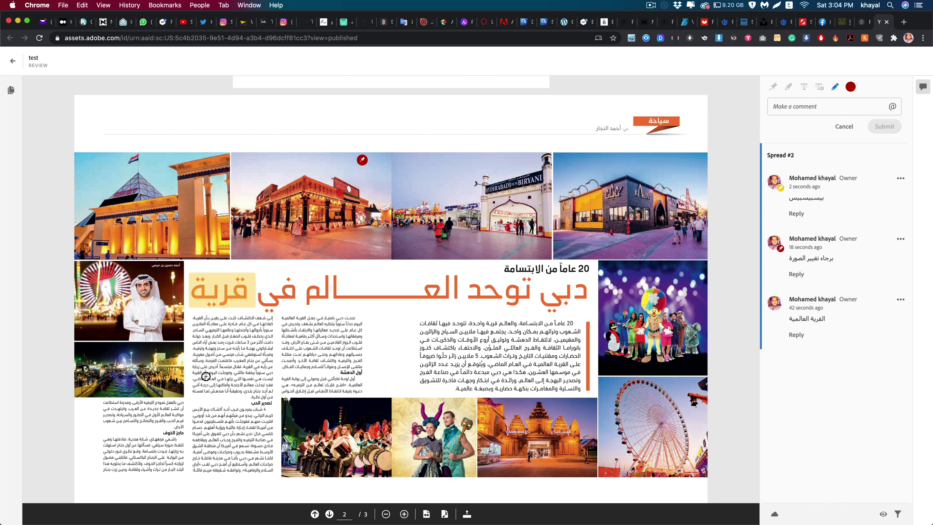
mouse_move(327, 415)
left_mouse_down()
mouse_move(303, 419)
mouse_move(287, 470)
mouse_move(300, 480)
mouse_move(337, 448)
mouse_move(335, 410)
left_mouse_up()
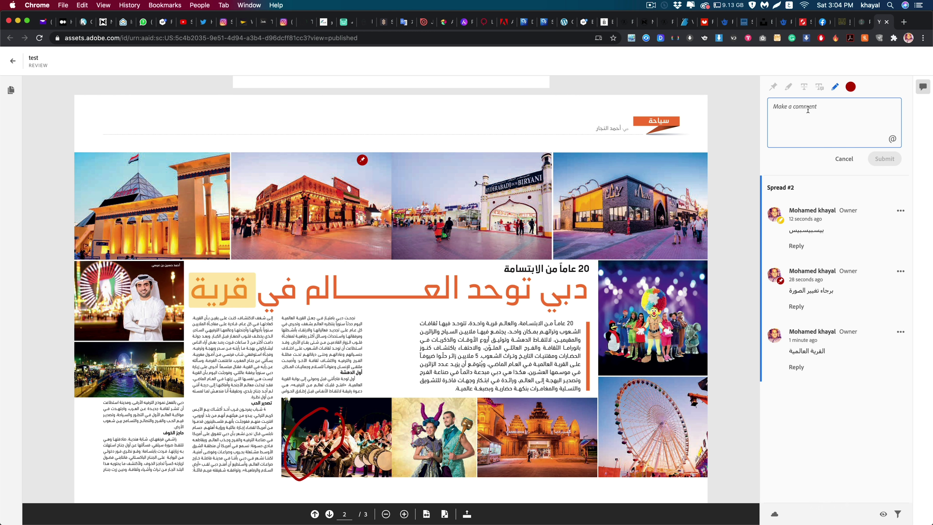
type("ص")
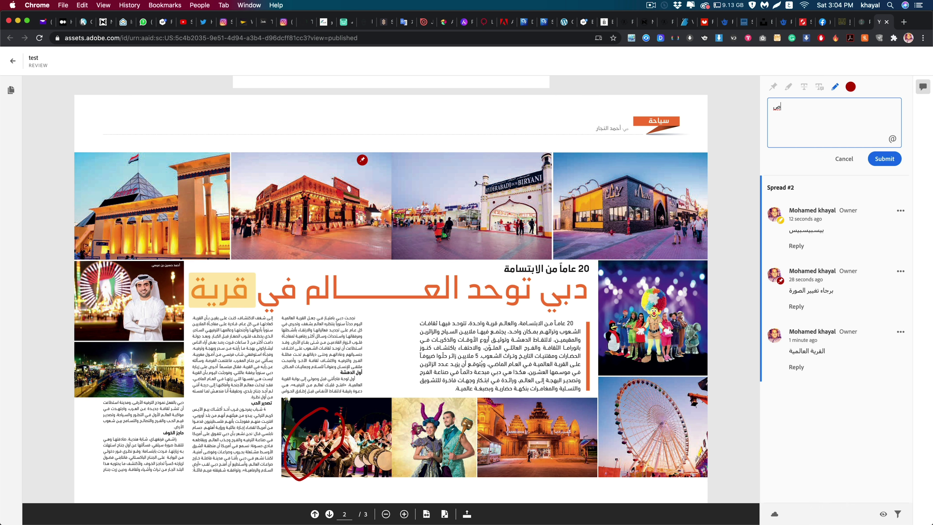
type("وره افضل")
left_click(877, 158)
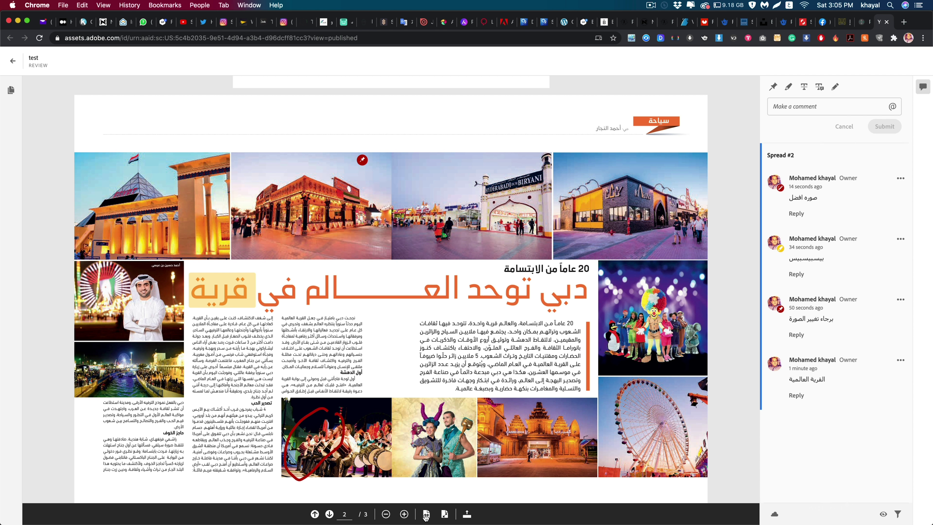
key("super+Tab")
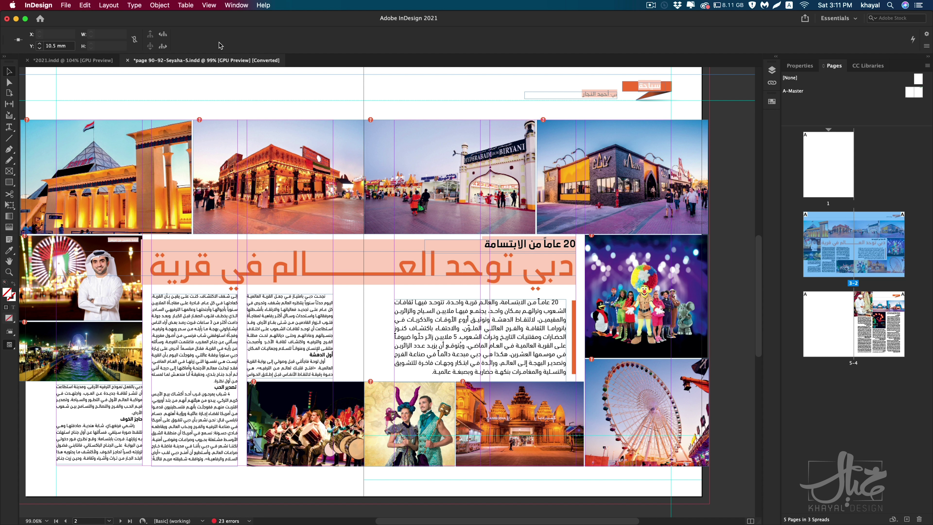
Step: Open the Review comments panel from Window > Comments and dock it beside the spread
left_click(233, 4)
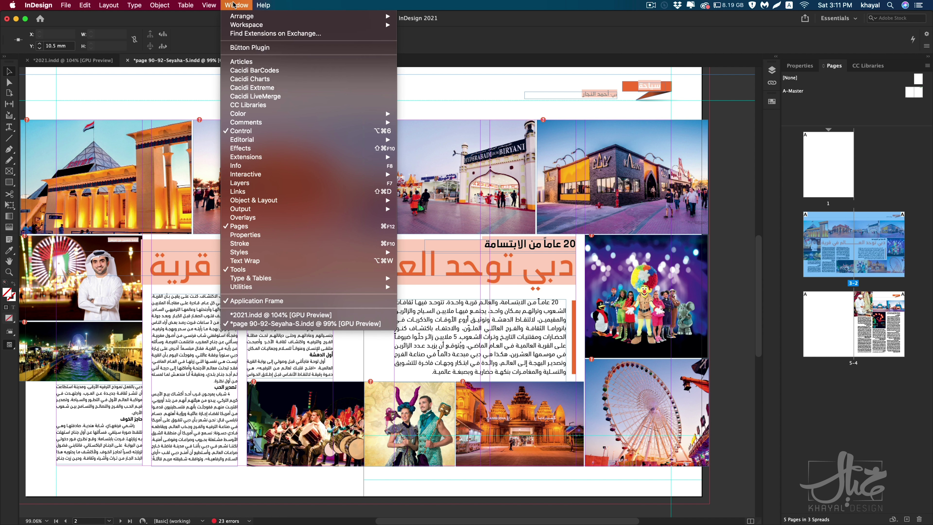
mouse_move(246, 123)
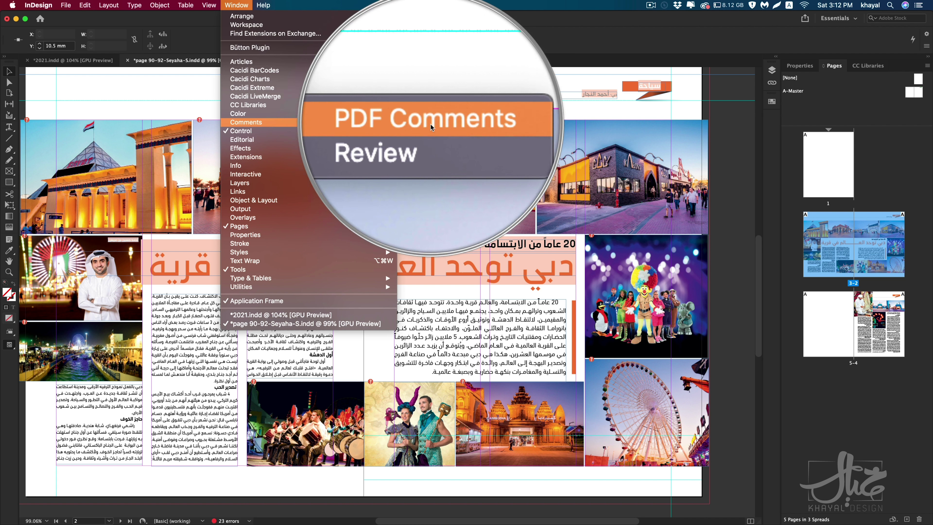
left_click(431, 132)
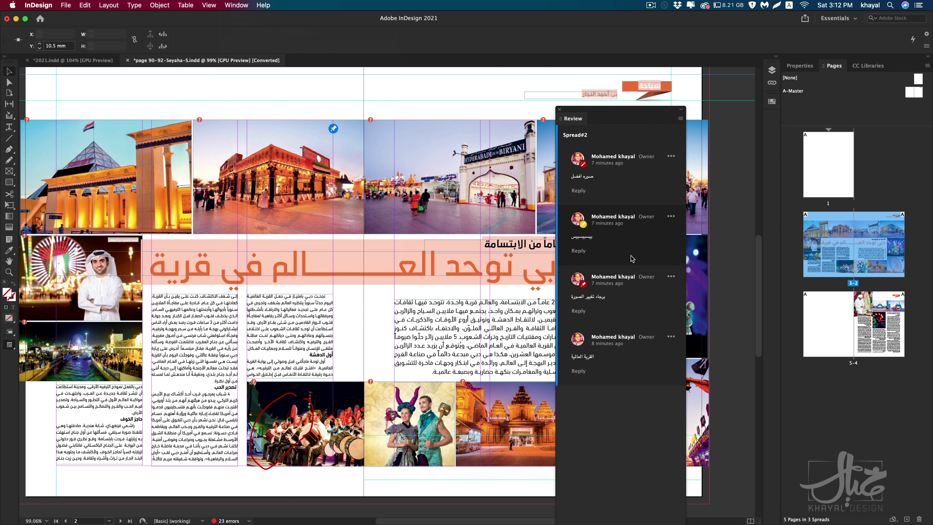
left_click_drag(663, 109, 719, 69)
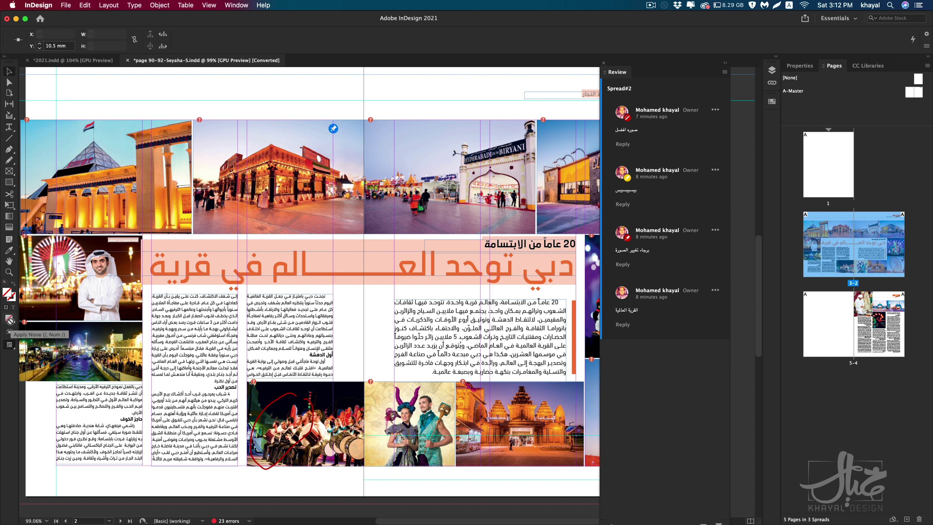
Step: Toggle Preview screen mode with W, return to Normal, then select the top-middle image frame
scroll(274, 251, "up", 2)
scroll(275, 251, "left", 2)
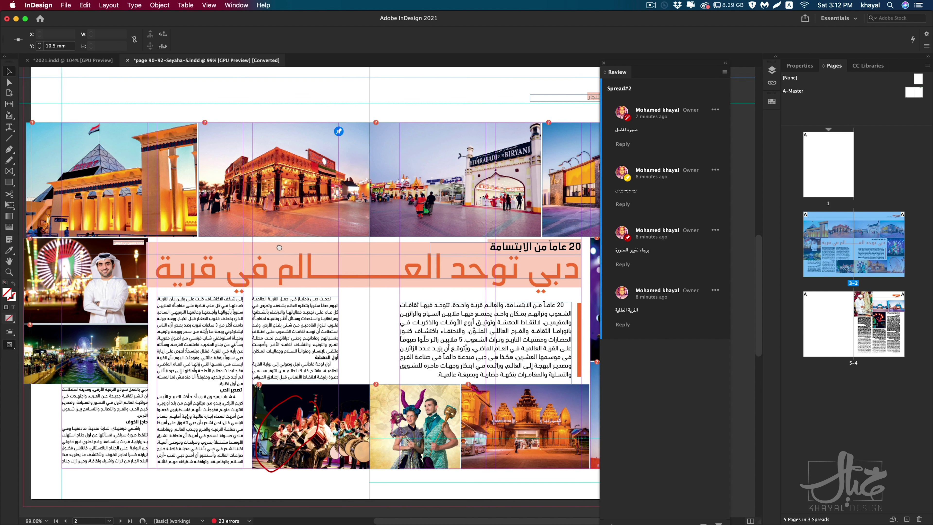
key("w")
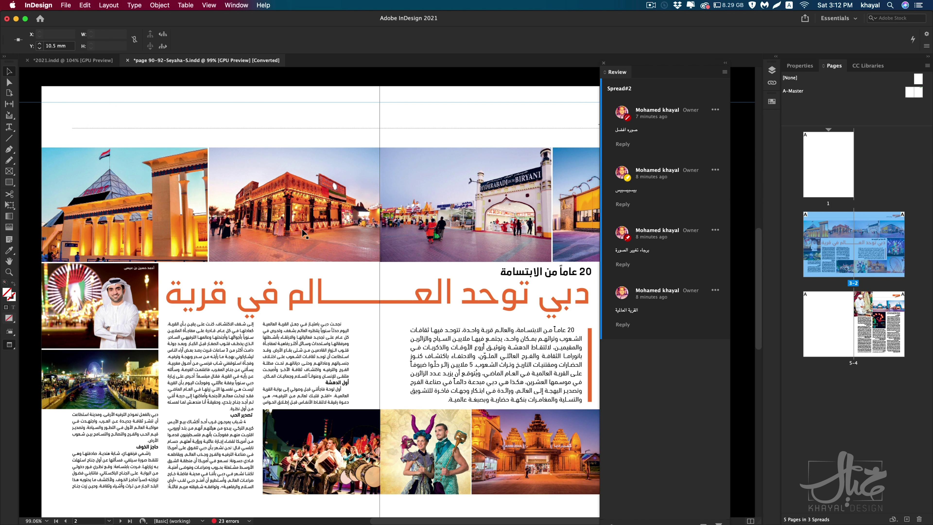
left_click(13, 348)
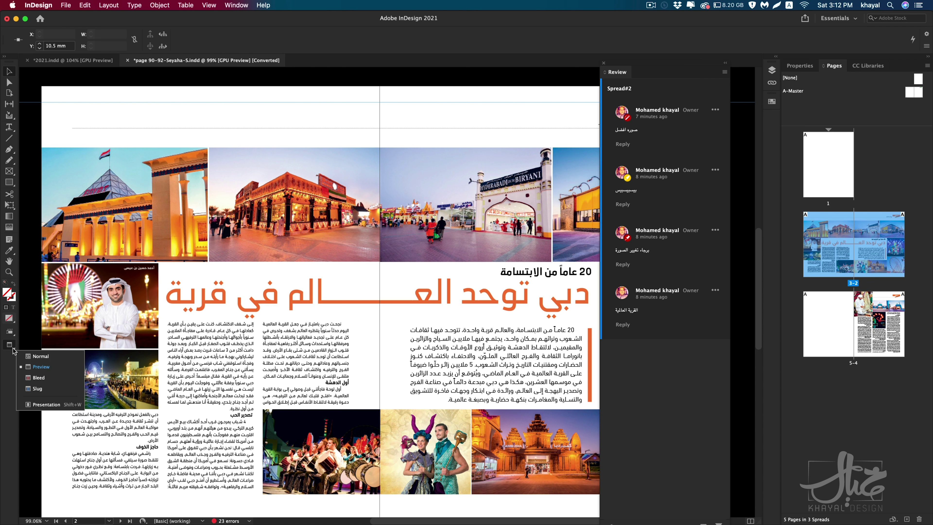
left_click(41, 366)
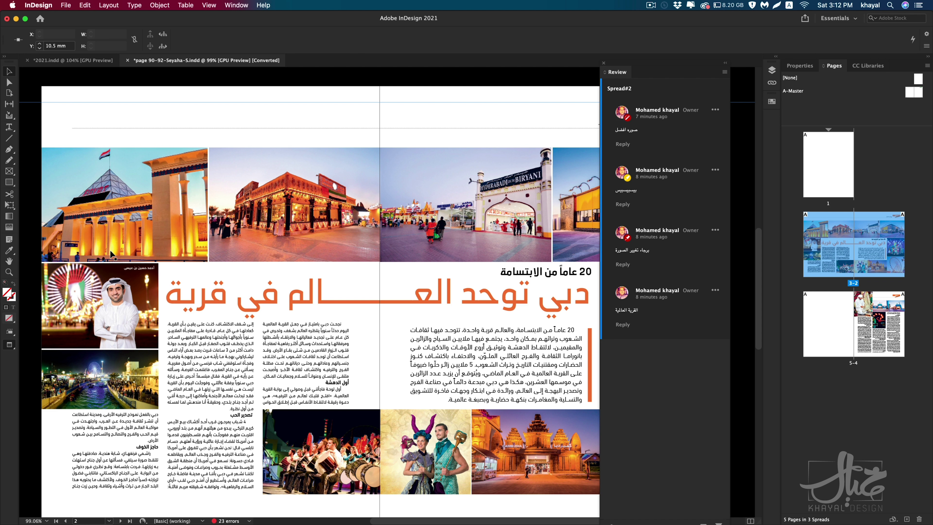
key("w")
left_click(9, 344)
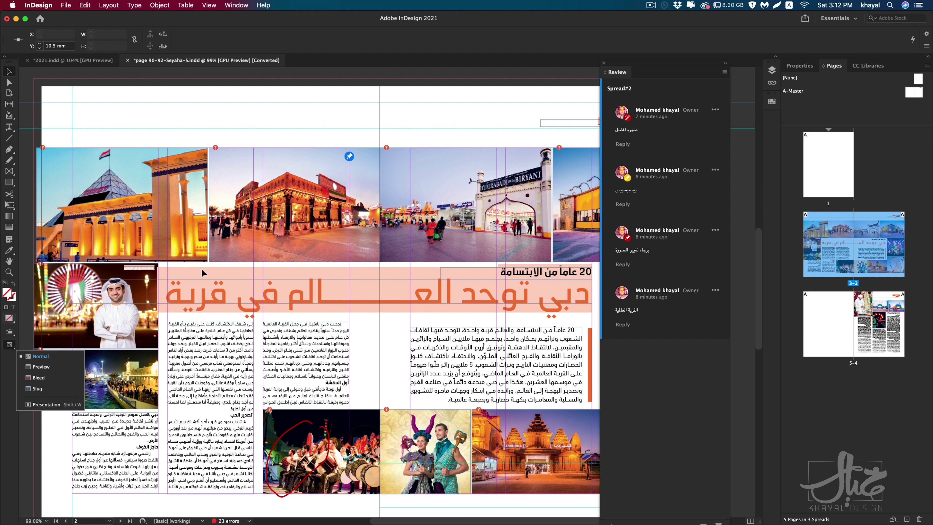
left_click(297, 140)
left_click(288, 165)
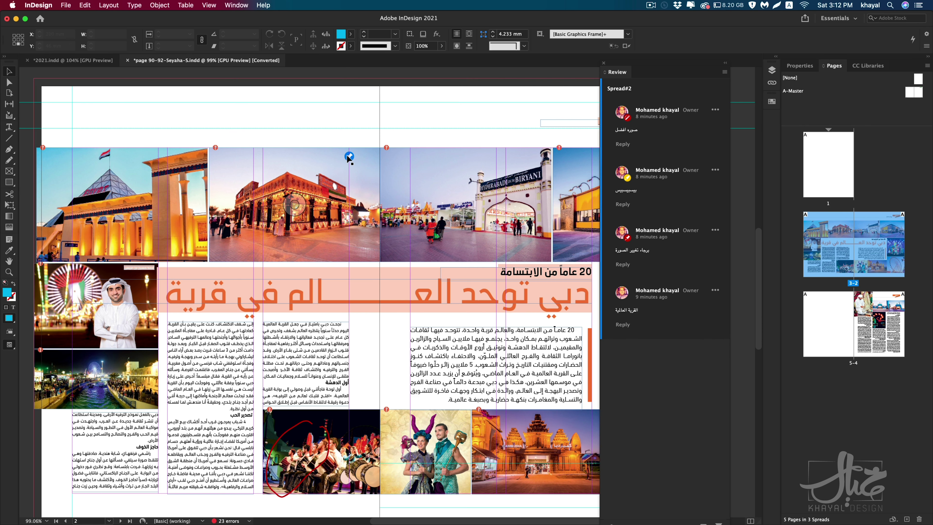
Step: Select the drummers photo and resolve the first comment, صوره افضل, in the Review panel
scroll(358, 182, "down", 5)
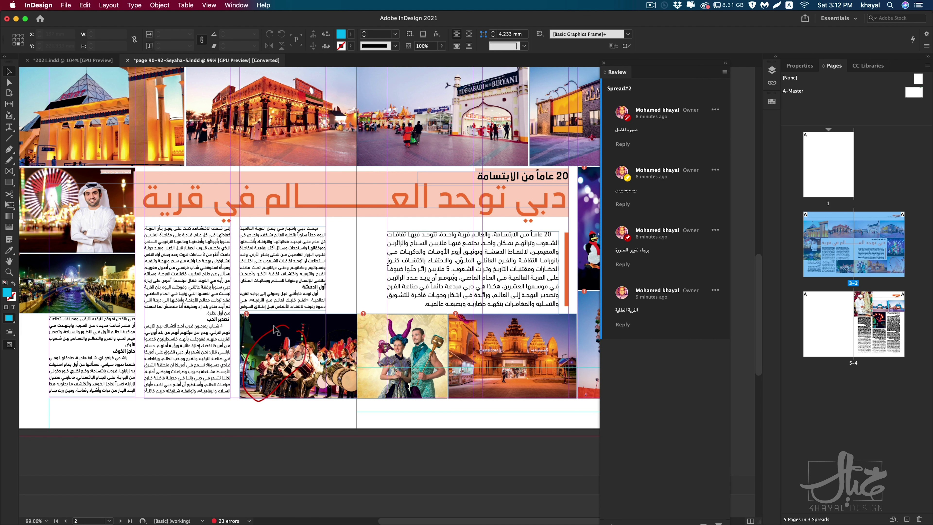
left_click(650, 132)
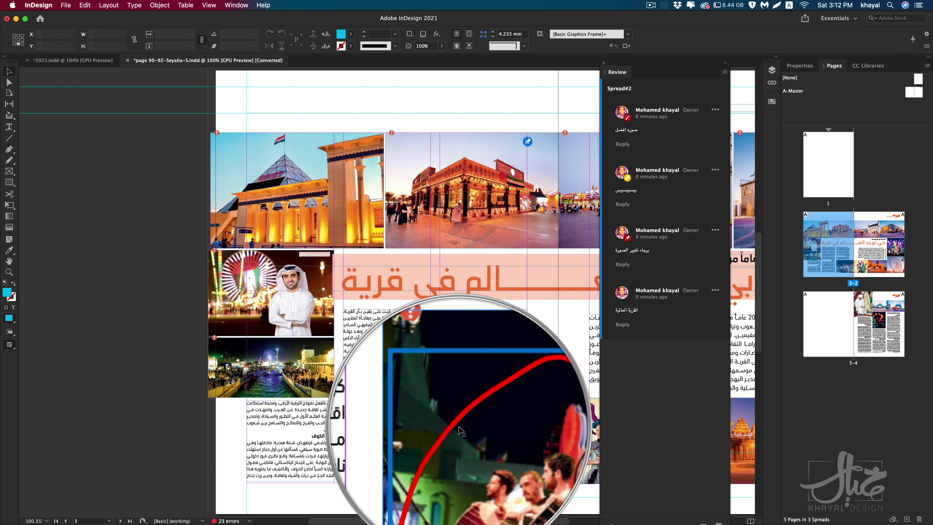
scroll(492, 380, "down", 1)
scroll(492, 380, "down", 4)
scroll(492, 380, "right", 5)
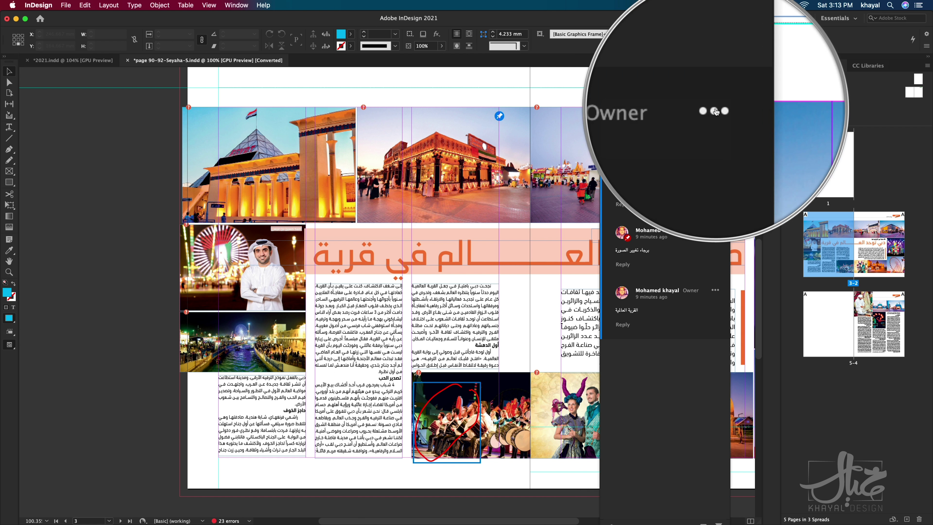
left_click(715, 110)
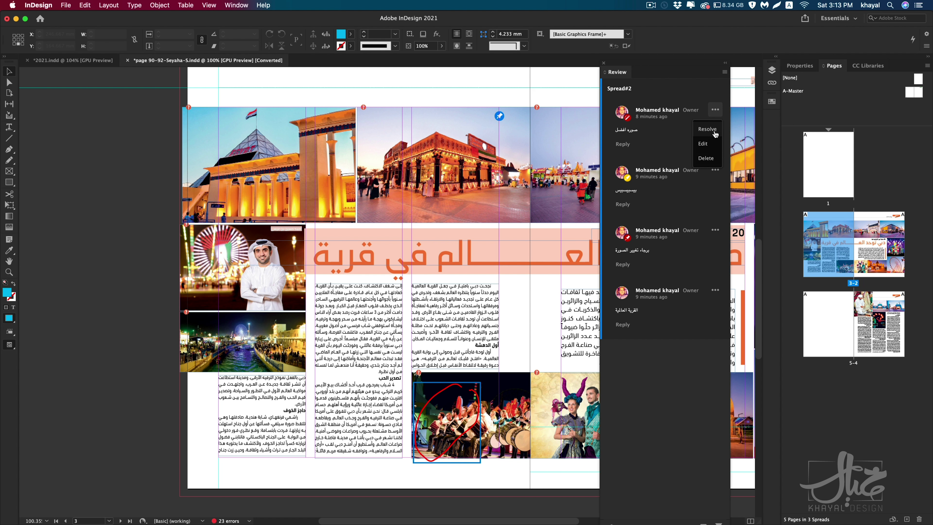
left_click(715, 133)
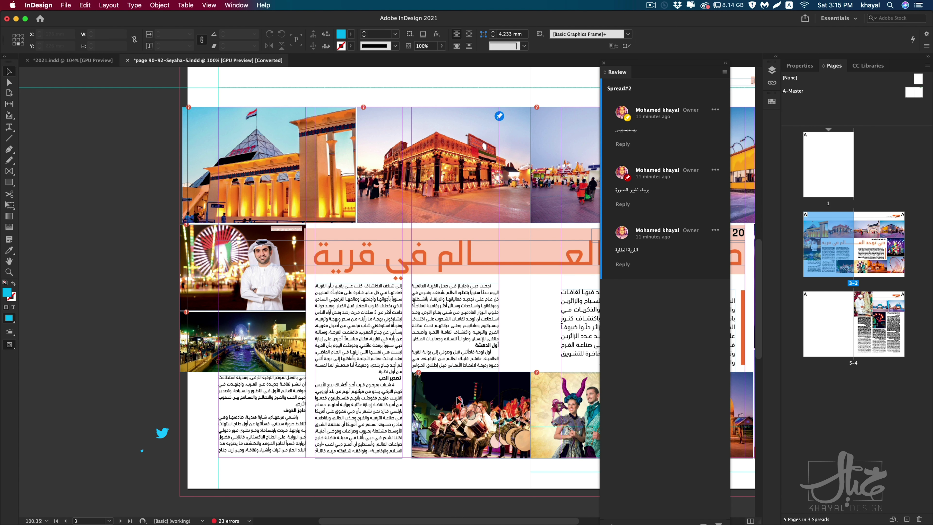
Step: Delete the remaining review comments one by one until the panel reads No comments yet
scroll(466, 390, "right", 5)
scroll(466, 389, "up", 2)
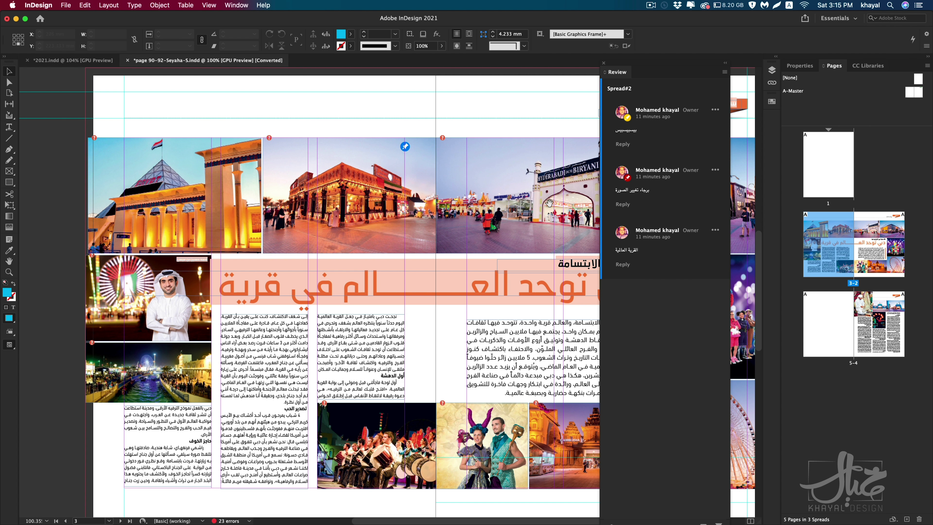
scroll(672, 130, "left", 3)
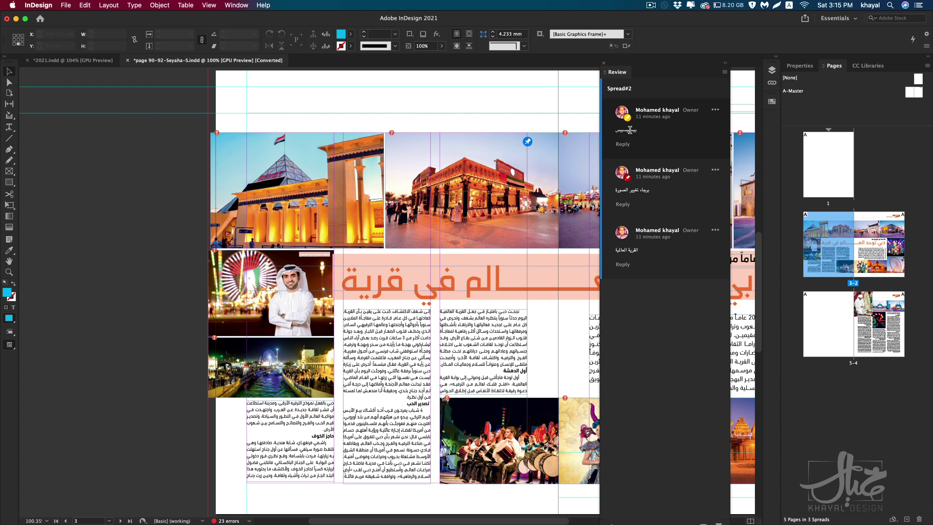
left_click(714, 109)
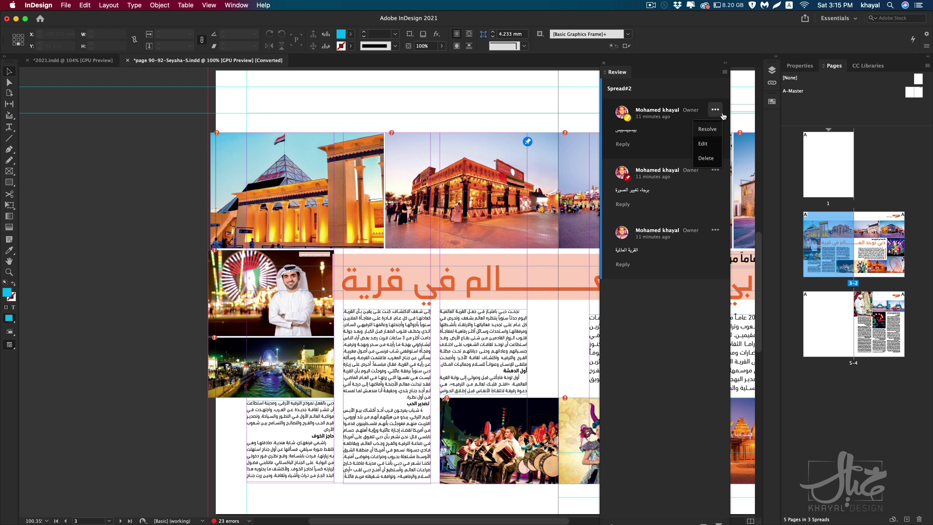
left_click(703, 144)
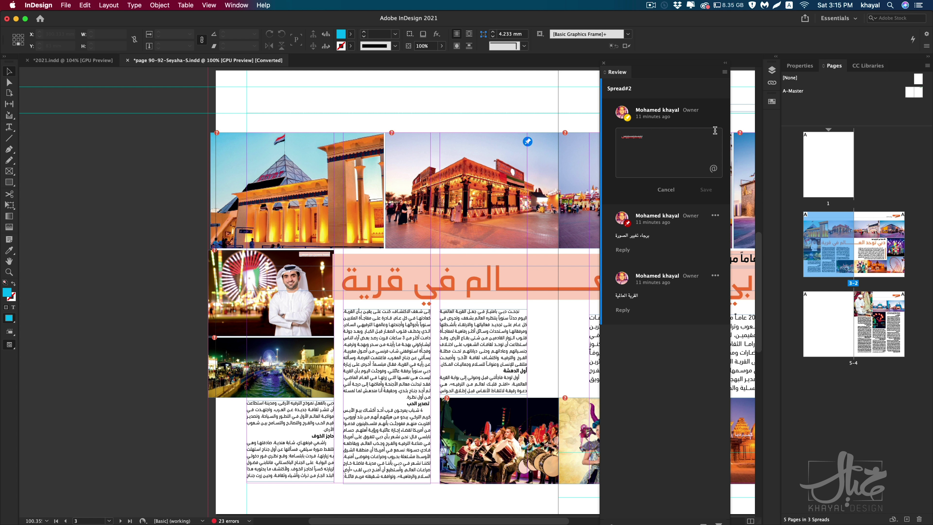
left_click(666, 189)
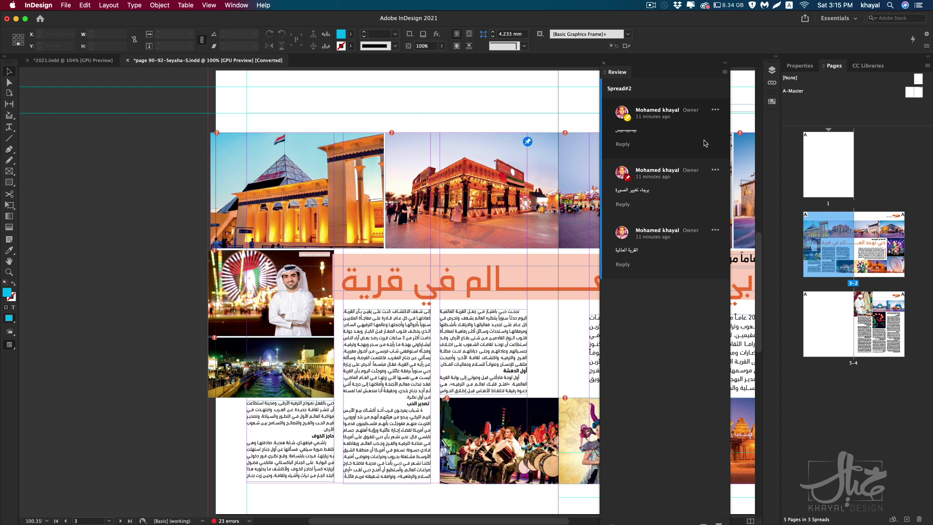
left_click(715, 109)
left_click(710, 132)
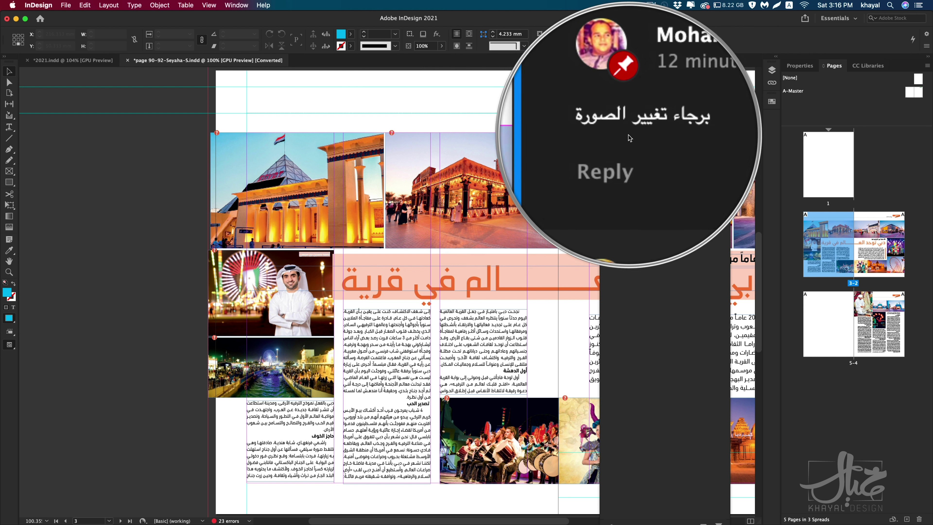
left_click(719, 115)
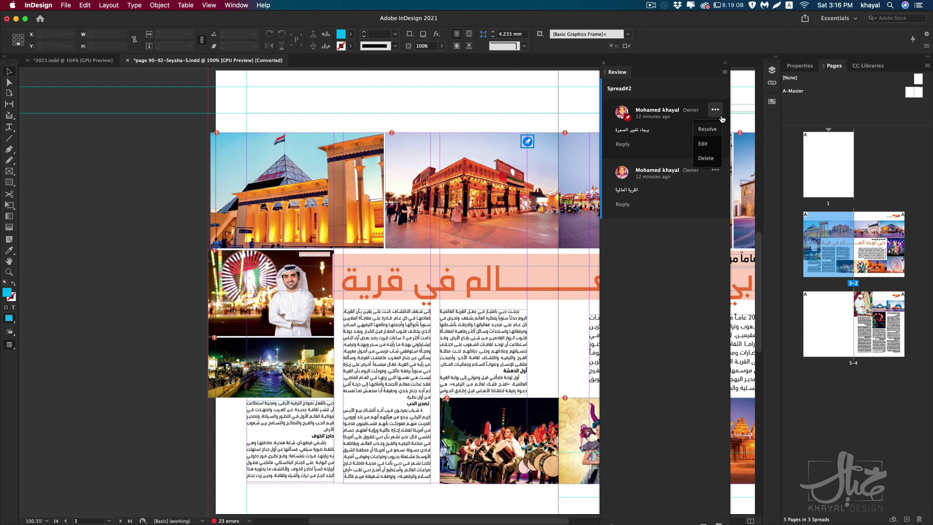
left_click(706, 129)
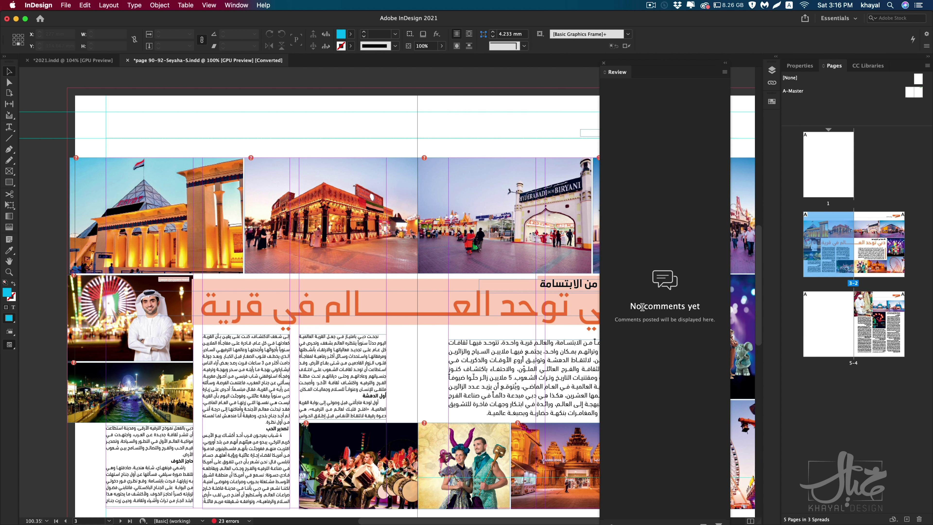
Step: Close the Review panel, update the test review link via Share for Review, and switch to Chrome
left_click_drag(631, 306, 714, 309)
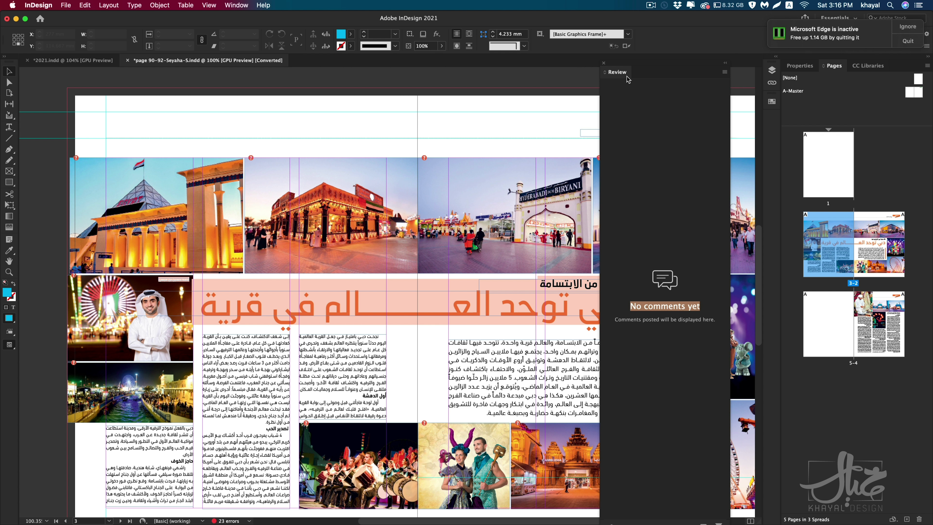
left_click(918, 29)
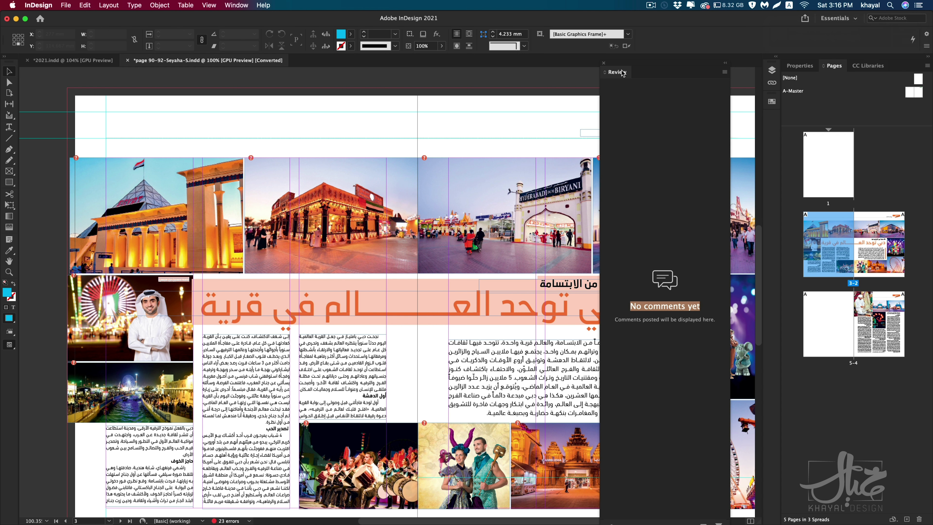
left_click(603, 63)
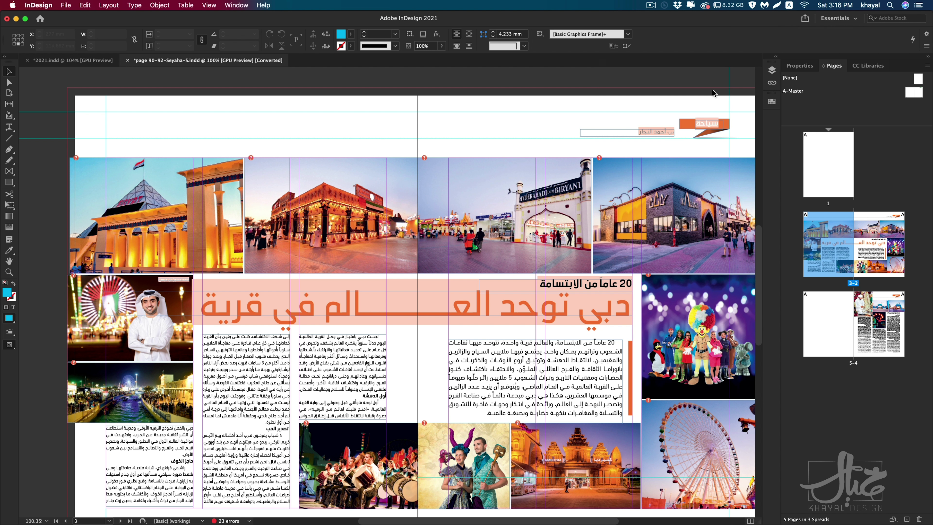
left_click(805, 19)
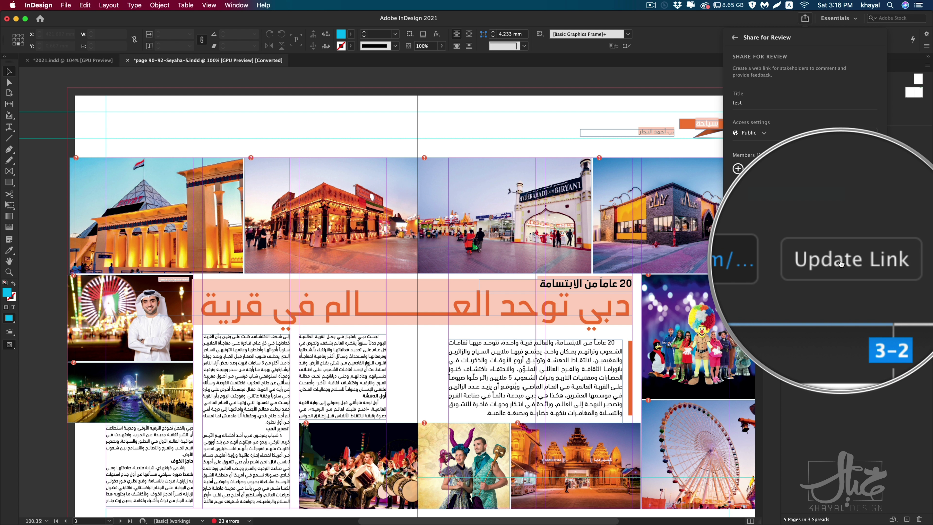
left_click(841, 263)
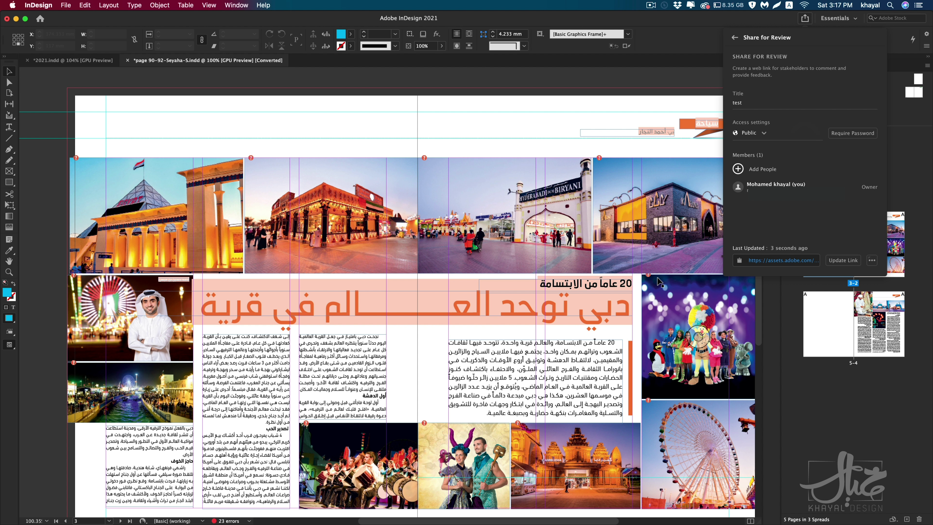
key("super+Tab")
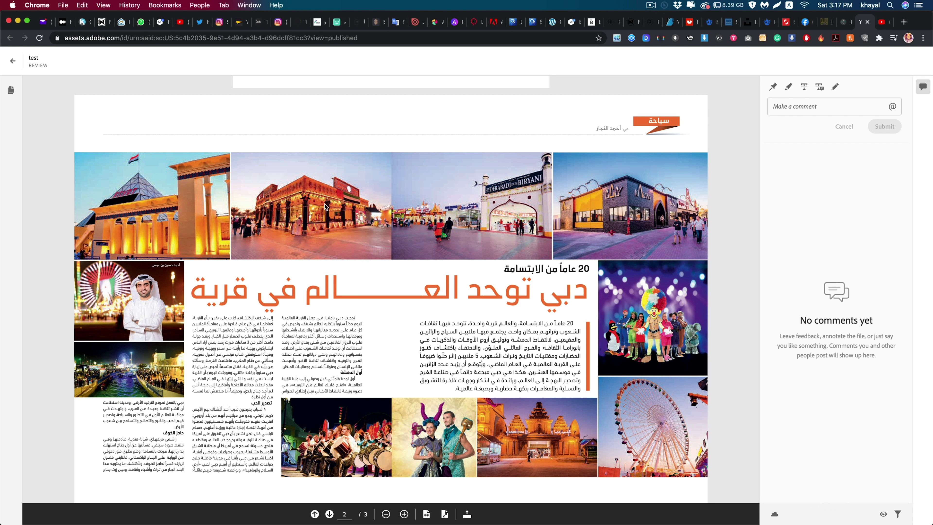
Step: Place the cursor in the published review page's Make a comment box
left_click(797, 108)
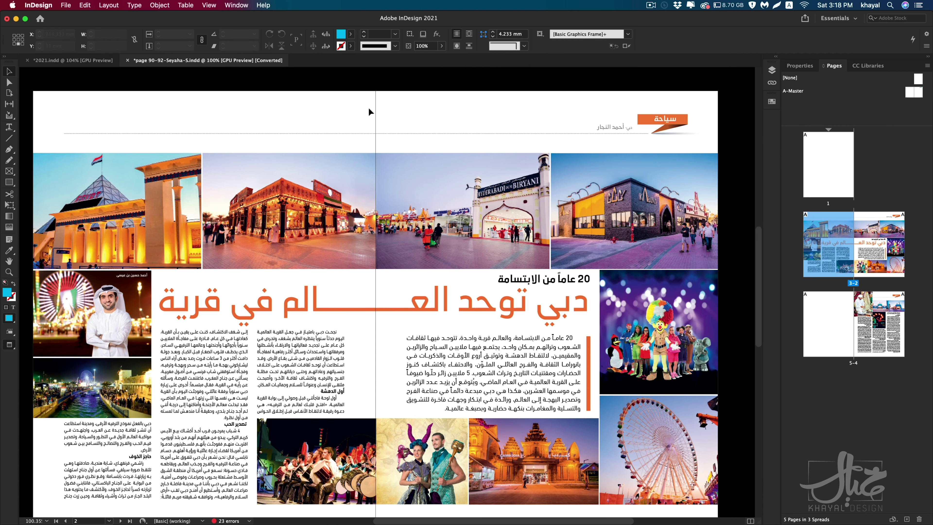
Step: Open the fill colour's Color Picker and compare its HSB and RGB colour views
double_click(8, 294)
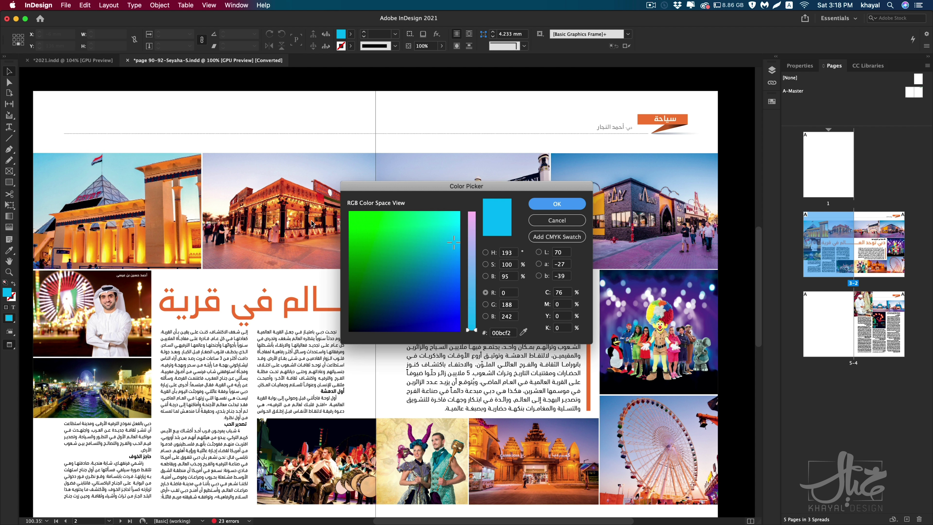
left_click_drag(398, 187, 277, 194)
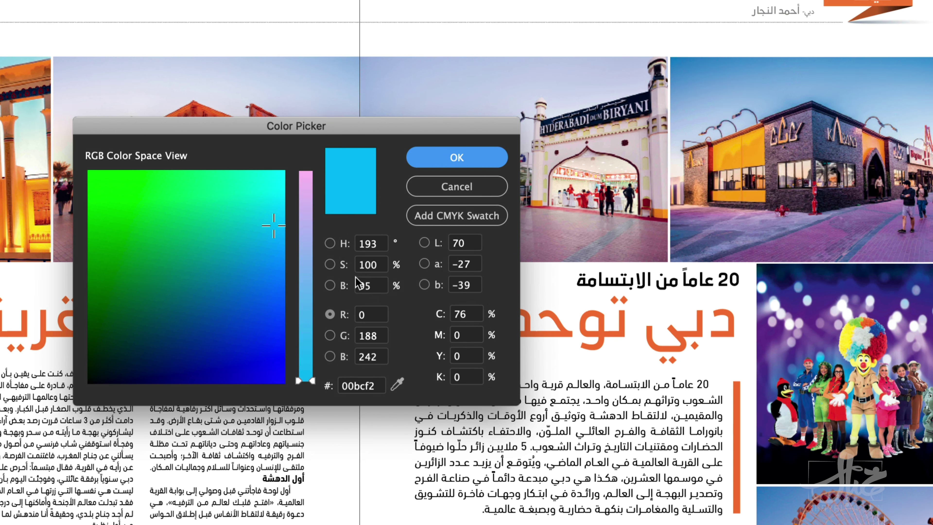
left_click(330, 243)
left_click(330, 264)
left_click(330, 285)
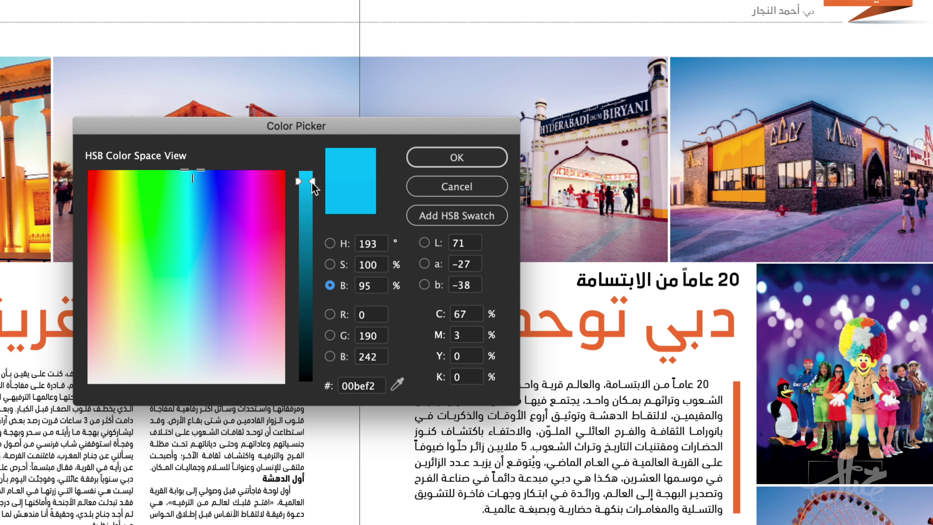
left_click_drag(360, 128, 383, 133)
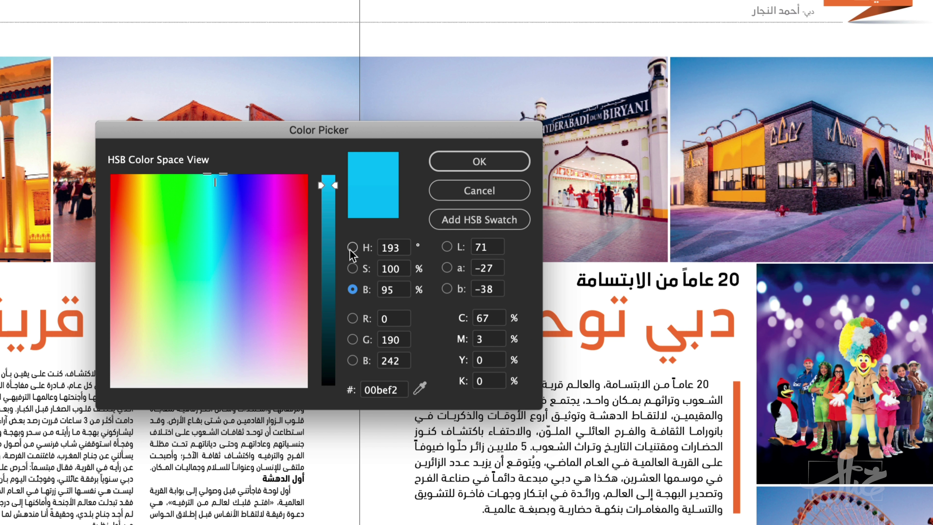
left_click(352, 318)
left_click(352, 339)
left_click(352, 360)
left_click(353, 318)
left_click(352, 246)
left_click(353, 268)
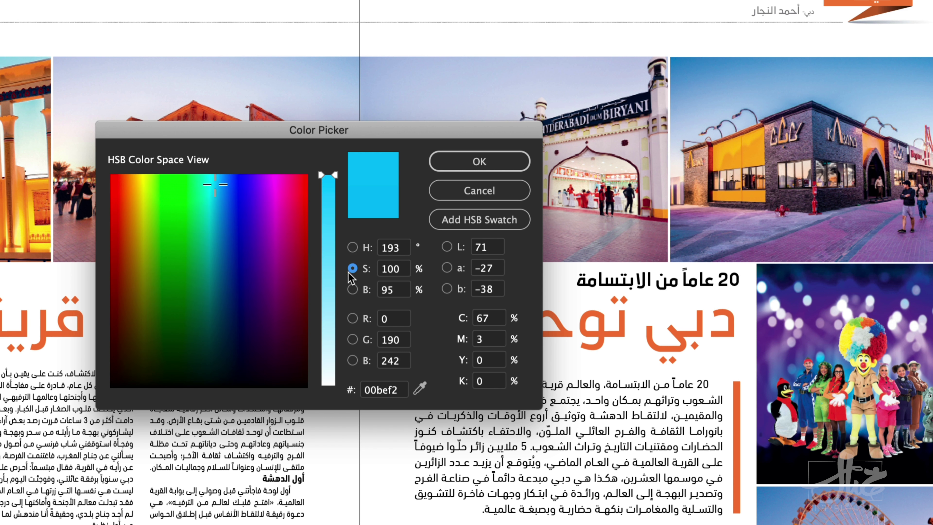
left_click(353, 247)
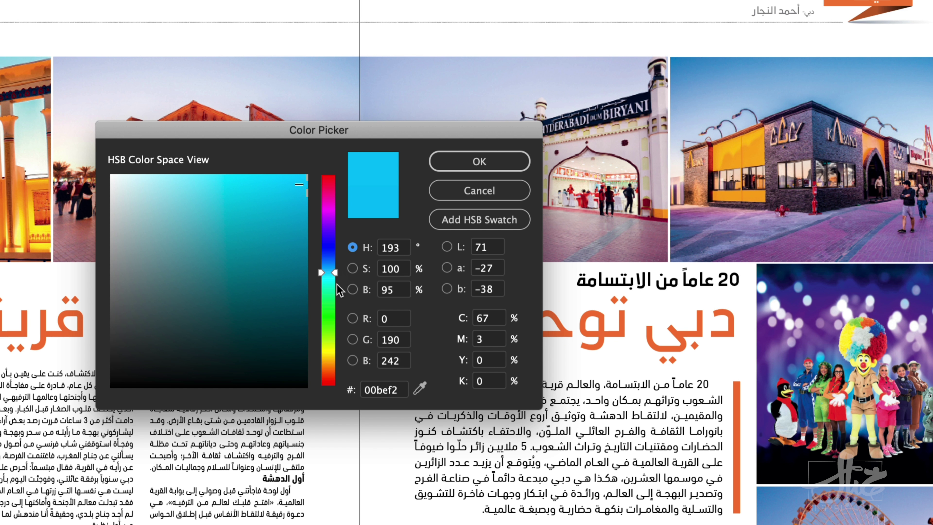
Step: Set the colour to H=203 S=100 B=95 and add it as a new swatch
left_click_drag(334, 276, 337, 252)
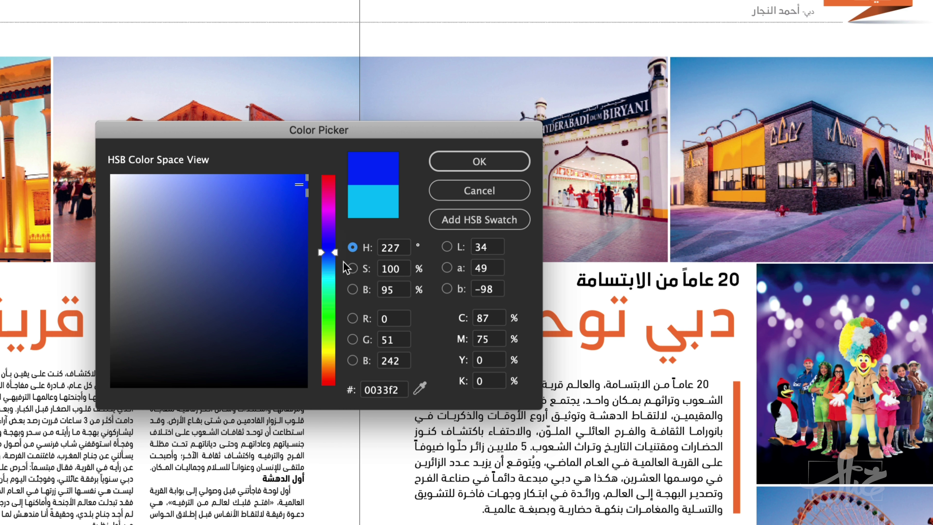
mouse_move(332, 282)
left_mouse_down()
mouse_move(336, 245)
mouse_move(328, 266)
left_mouse_up()
left_click(352, 290)
left_click(352, 269)
left_click(353, 290)
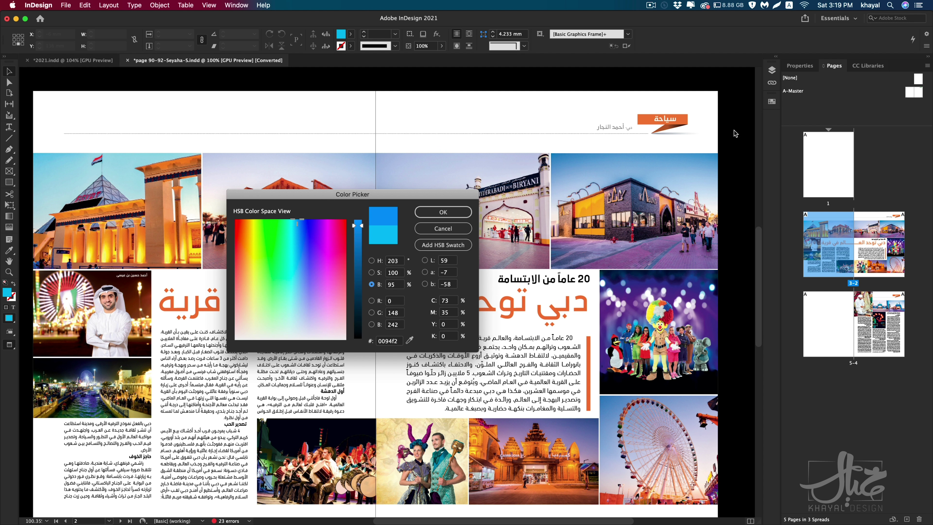
left_click(444, 245)
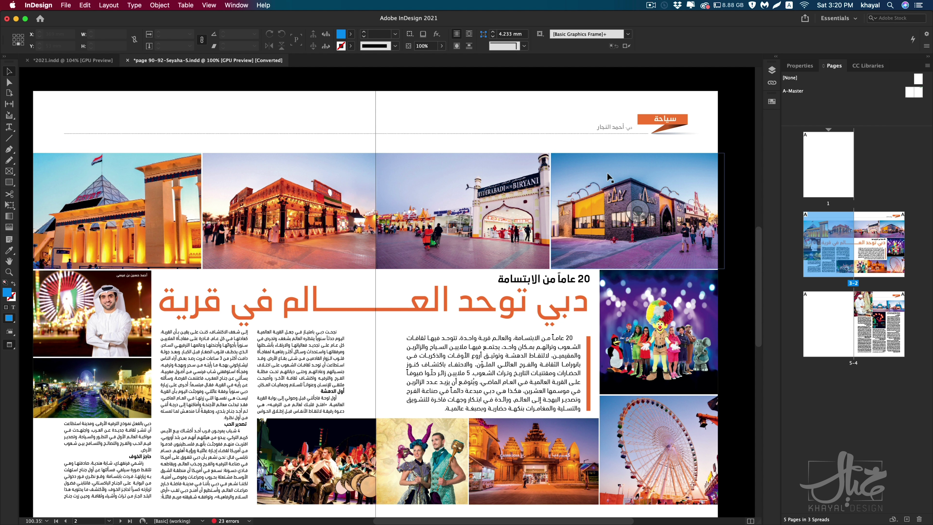
Step: Select all the text in the orange Arabic headline and show the Swatches panel beside it
left_click(430, 296)
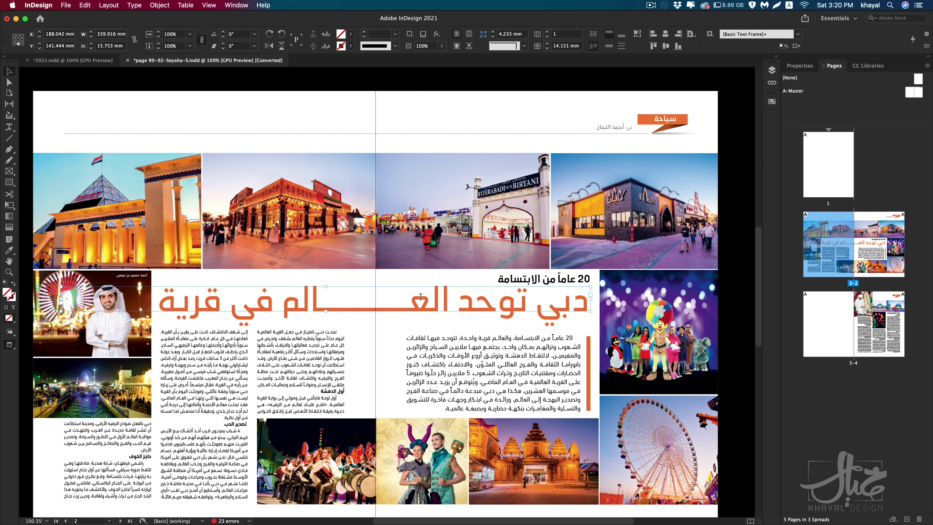
triple_click(421, 296)
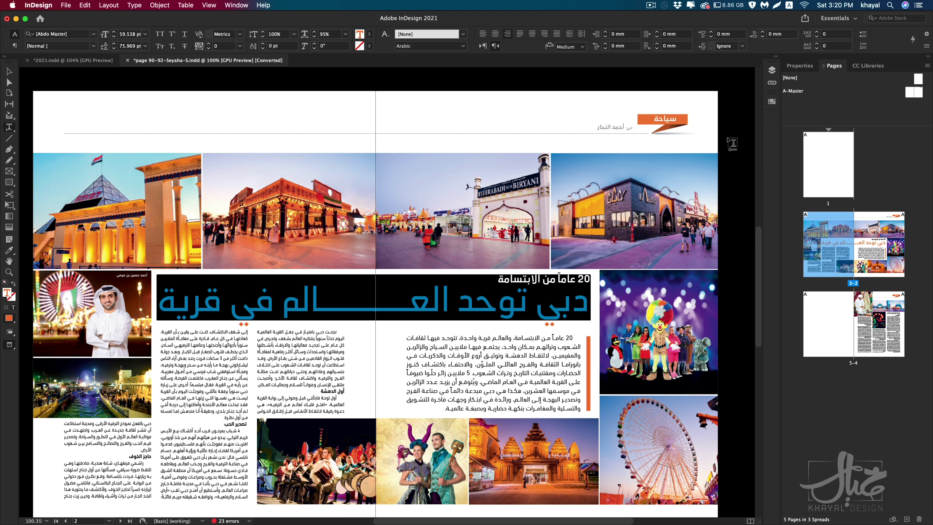
left_click(771, 101)
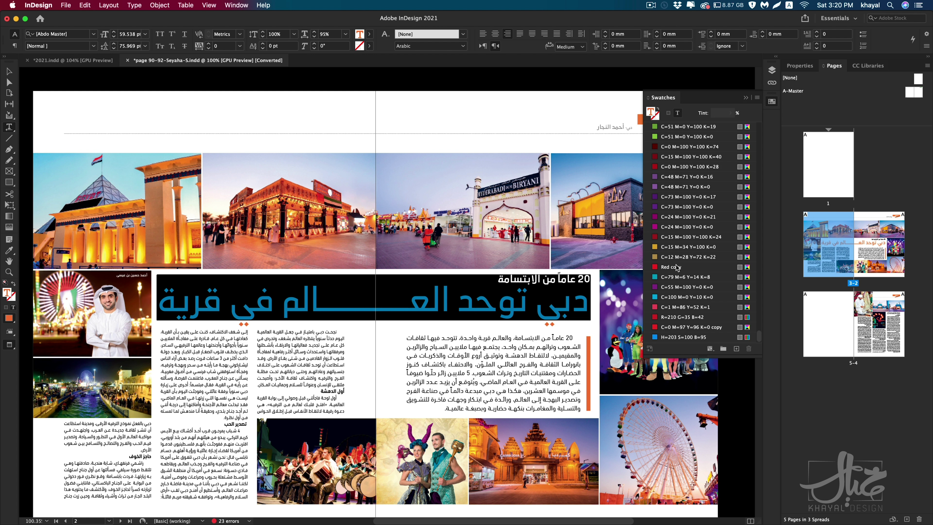
double_click(472, 303)
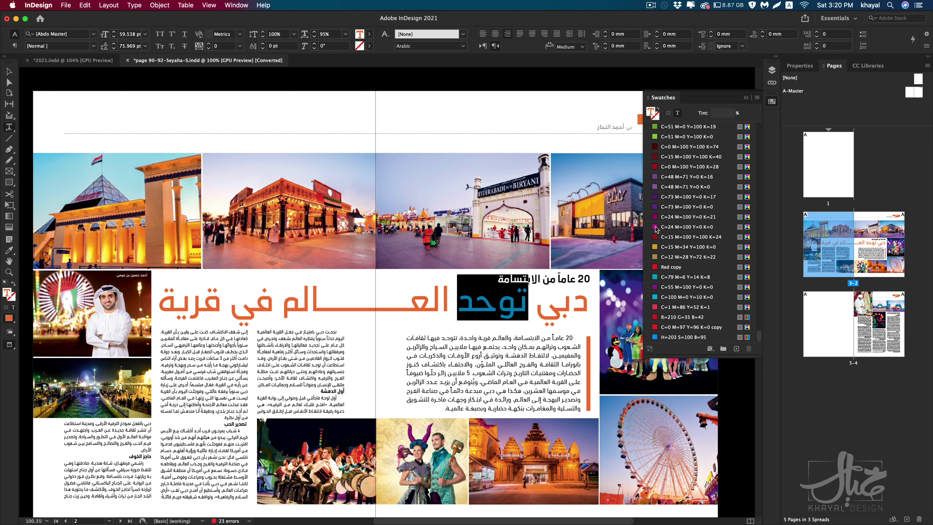
double_click(415, 307)
left_click(421, 307)
left_click_drag(367, 307, 440, 304)
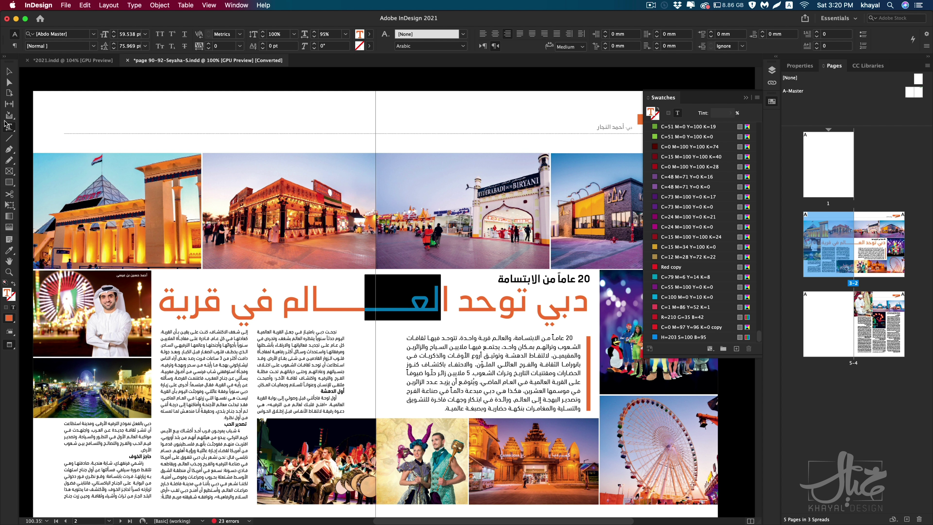
left_click(9, 71)
scroll(349, 340, "right", 6)
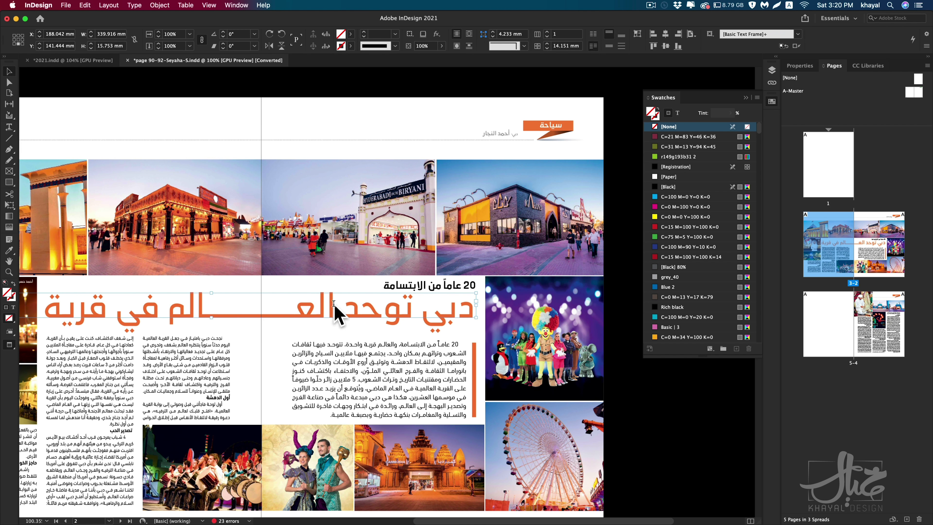
triple_click(337, 315)
Step: Leave text editing and select the orange vertical rule beside the body text
key("Escape")
left_click(475, 355)
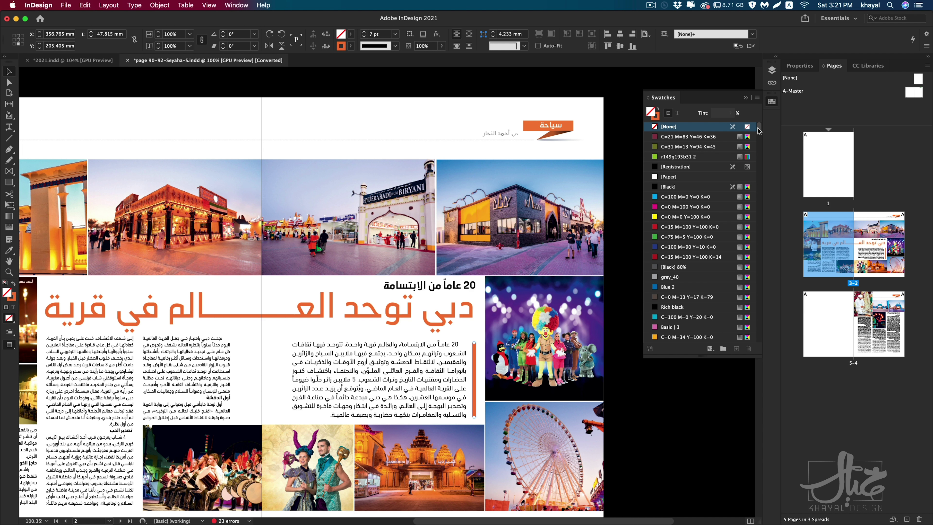
mouse_move(757, 128)
left_mouse_down()
mouse_move(757, 337)
mouse_move(757, 129)
left_mouse_up()
scroll(730, 176, "down", 10)
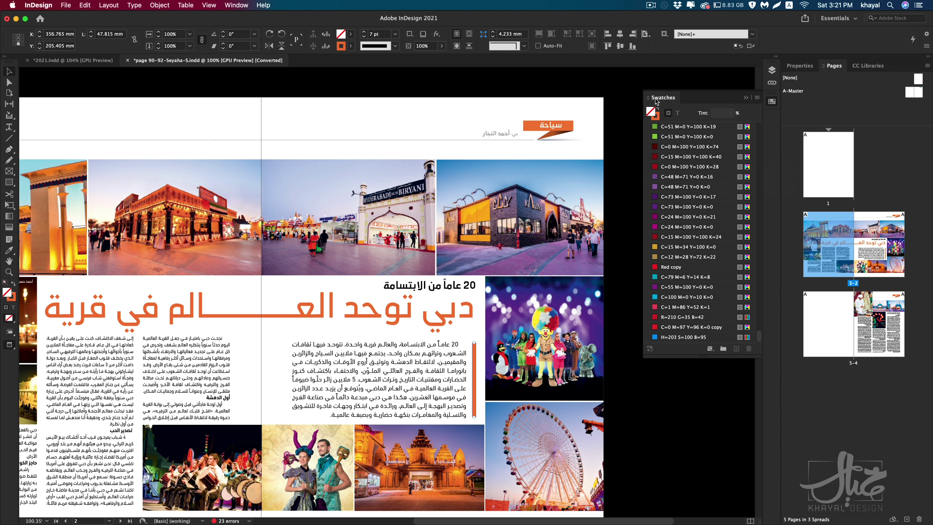
Step: Select all unused swatches from the Swatches panel menu and delete them
left_click(757, 98)
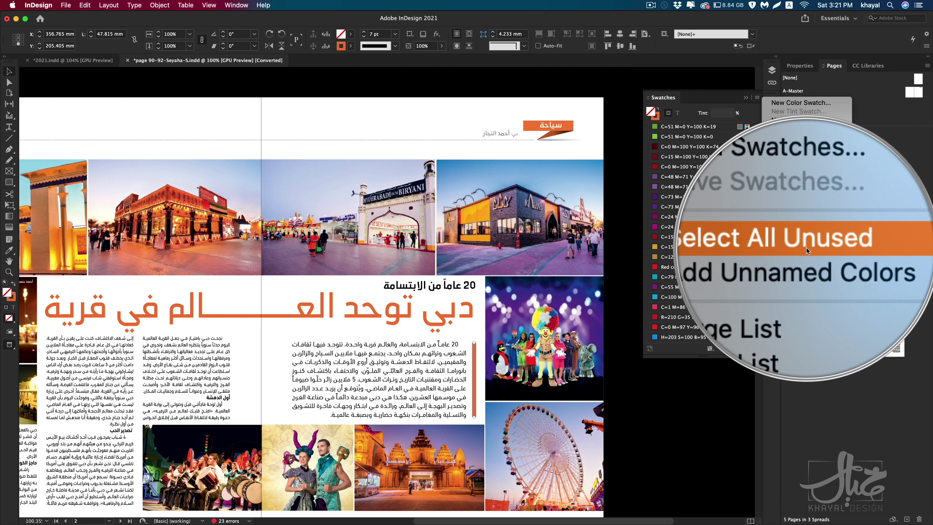
left_click(805, 246)
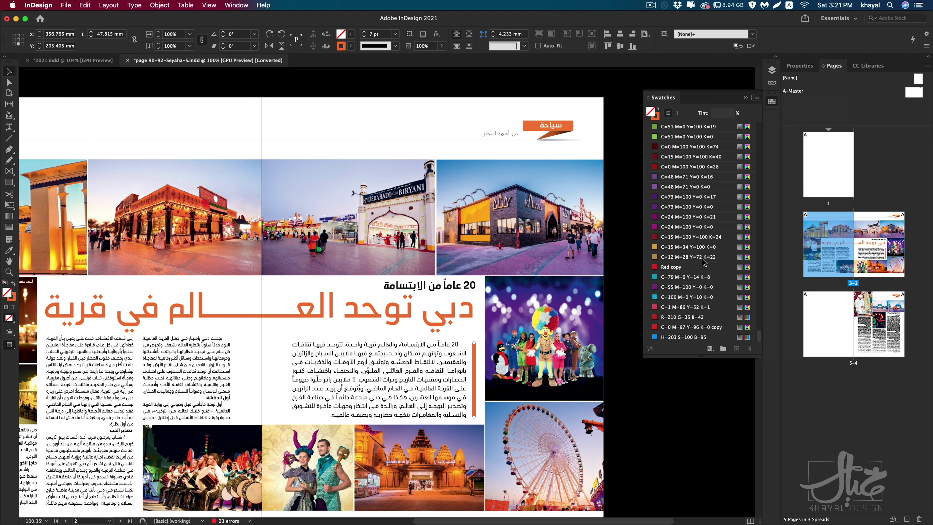
left_click(702, 260, "shift")
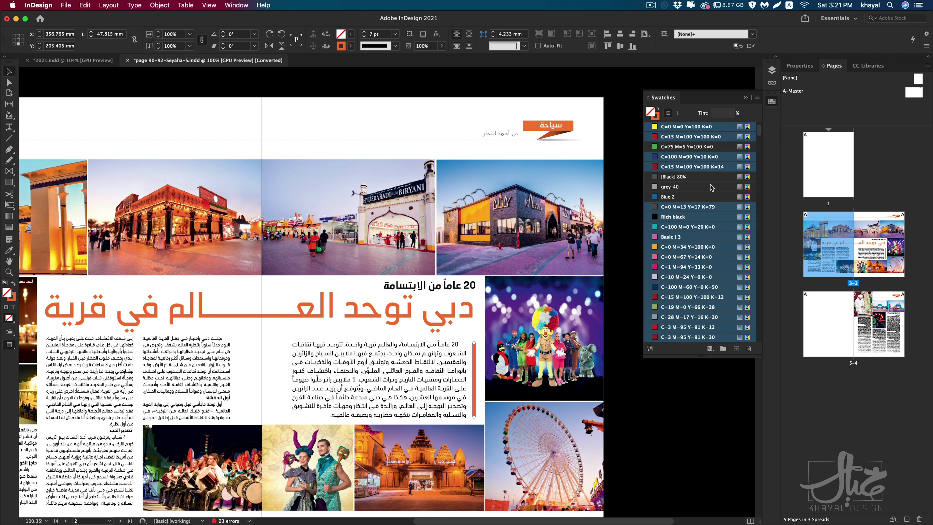
scroll(706, 189, "down", 6)
scroll(706, 190, "up", 6)
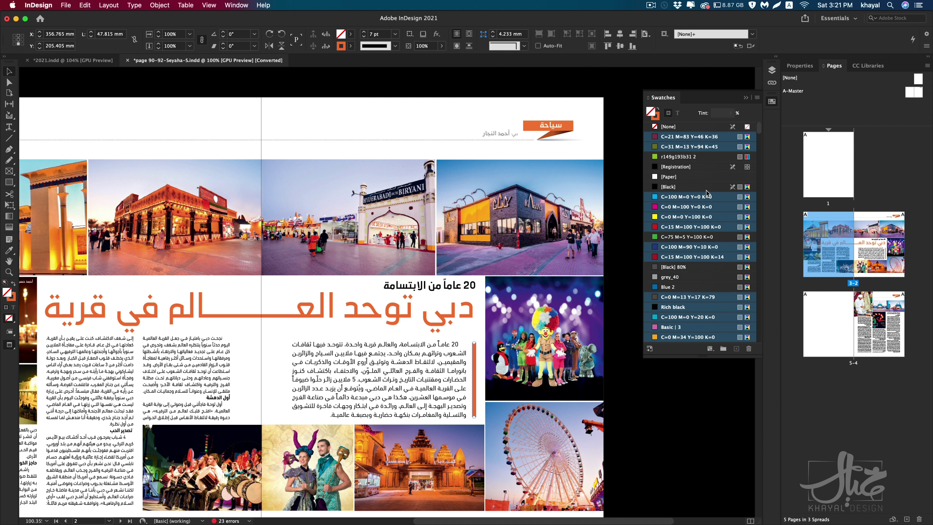
left_click(748, 349)
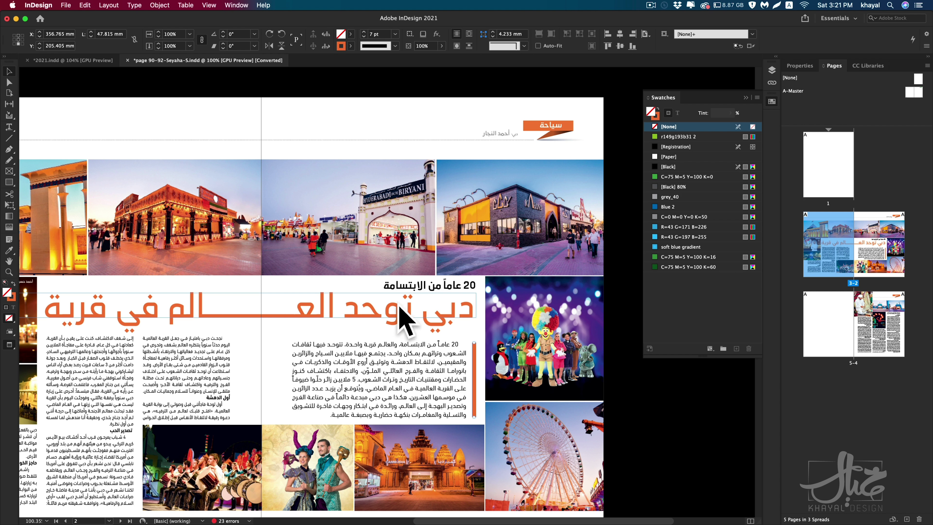
Step: Select the headline text and add its orange as a new swatch
double_click(375, 313)
key("super+a")
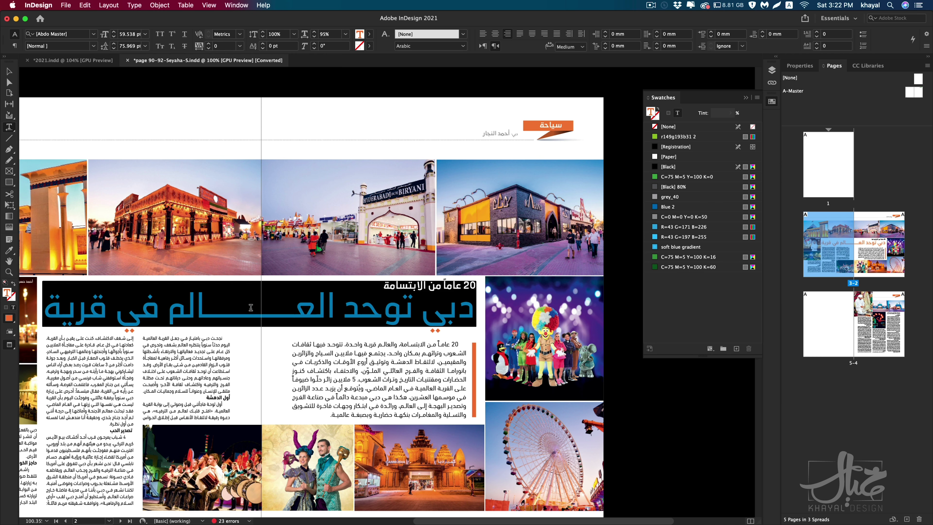
left_click(736, 348)
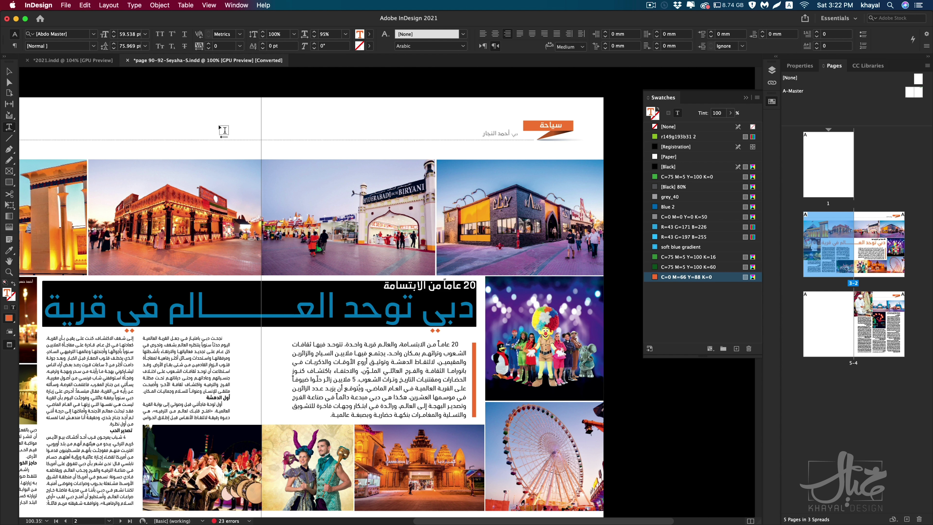
Step: Deselect everything and make the C=0 M=66 Y=88 K=0 orange swatch the active fill
left_click(10, 70)
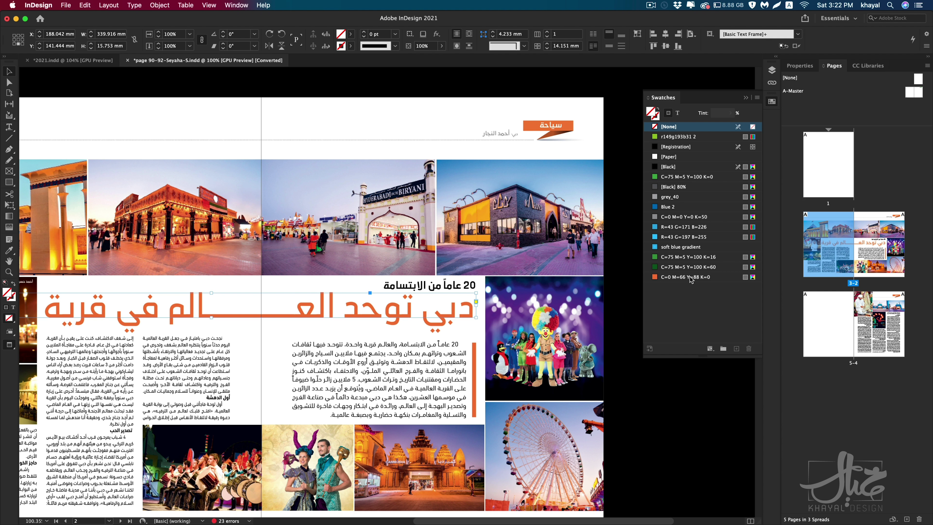
left_click(627, 333)
left_click(683, 278)
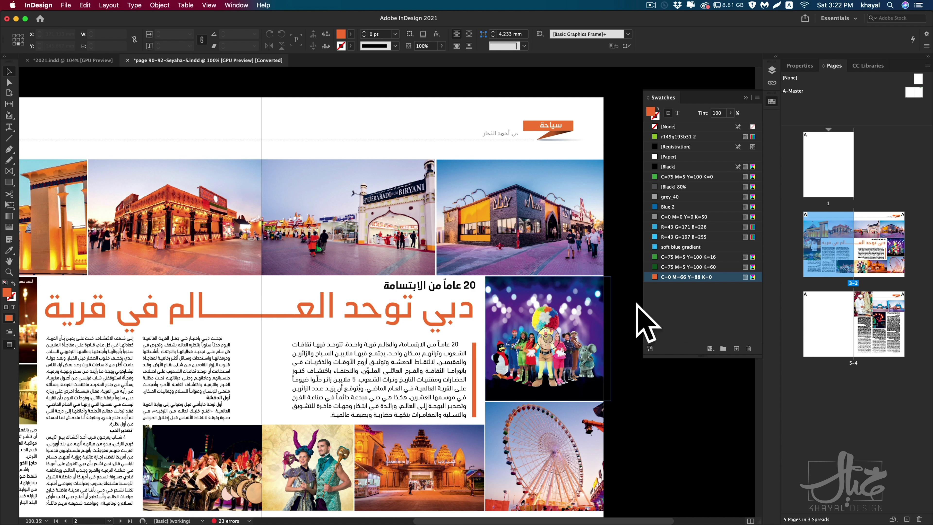
Step: Run Find this Color on the orange swatch, then close that search window
right_click(672, 278)
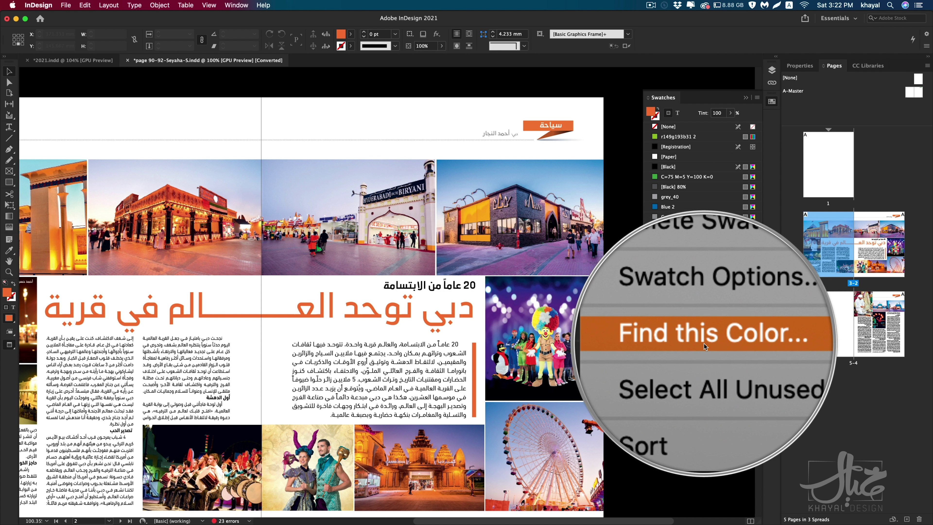
left_click(705, 343)
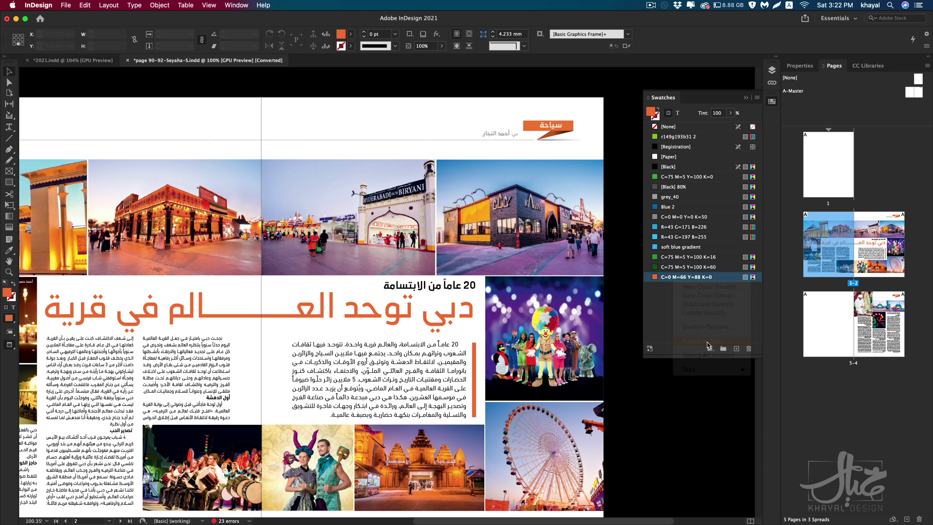
left_click_drag(507, 155, 388, 175)
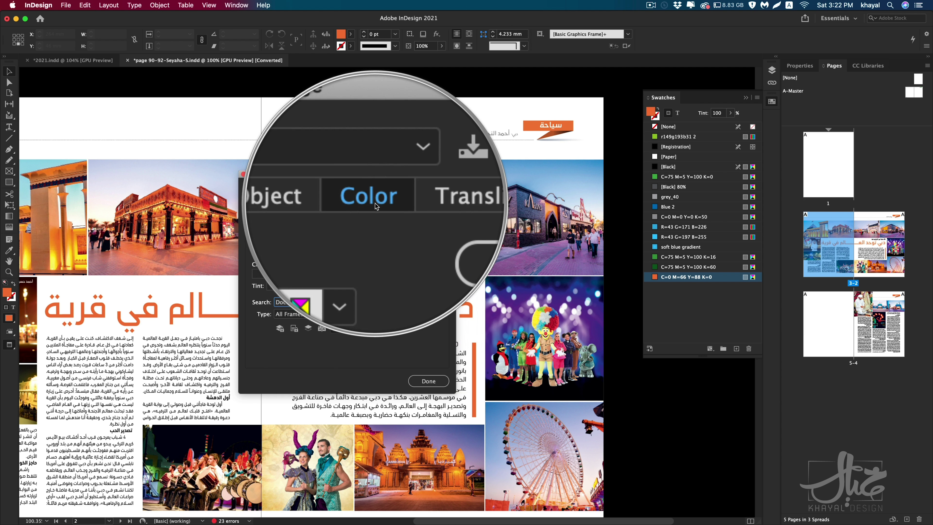
left_click(429, 381)
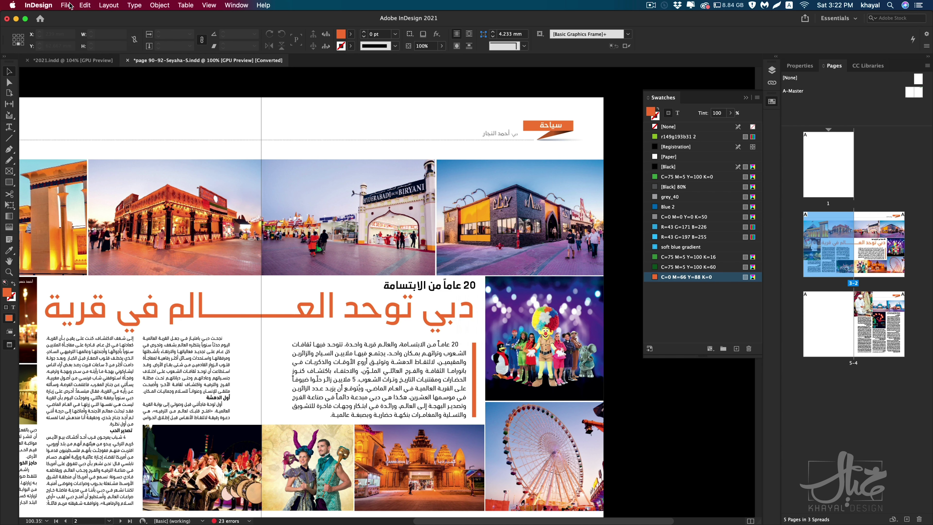
Step: Reopen Find/Change from the Edit menu with C=0 M=66 Y=88 K=0 as the Find Color
left_click(85, 6)
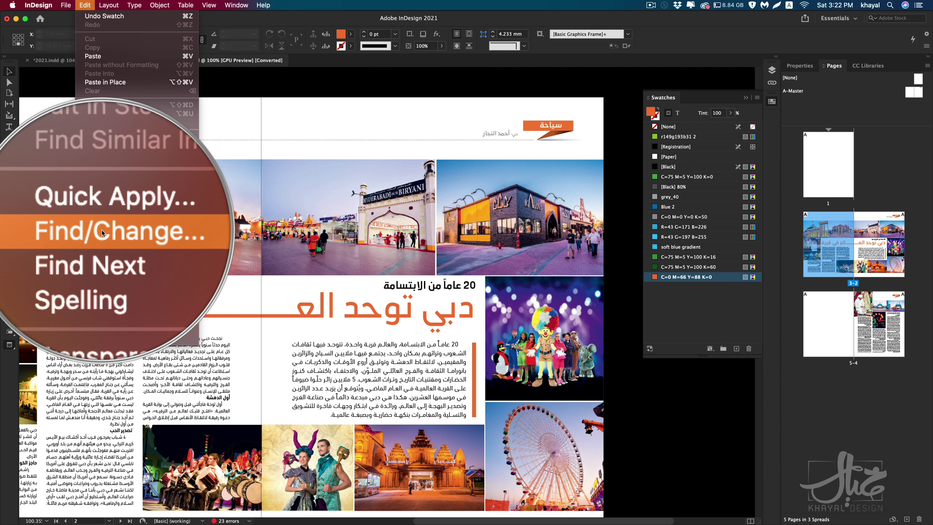
left_click(99, 230)
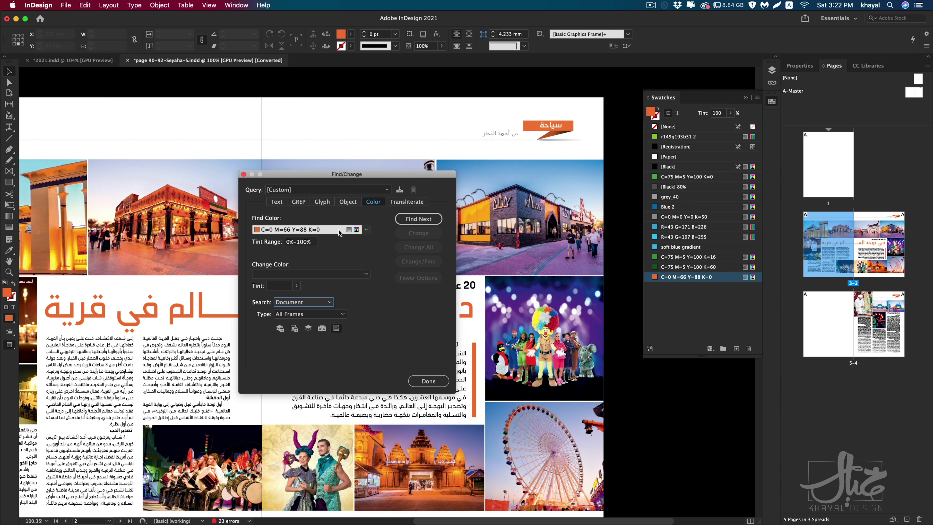
left_click(366, 230)
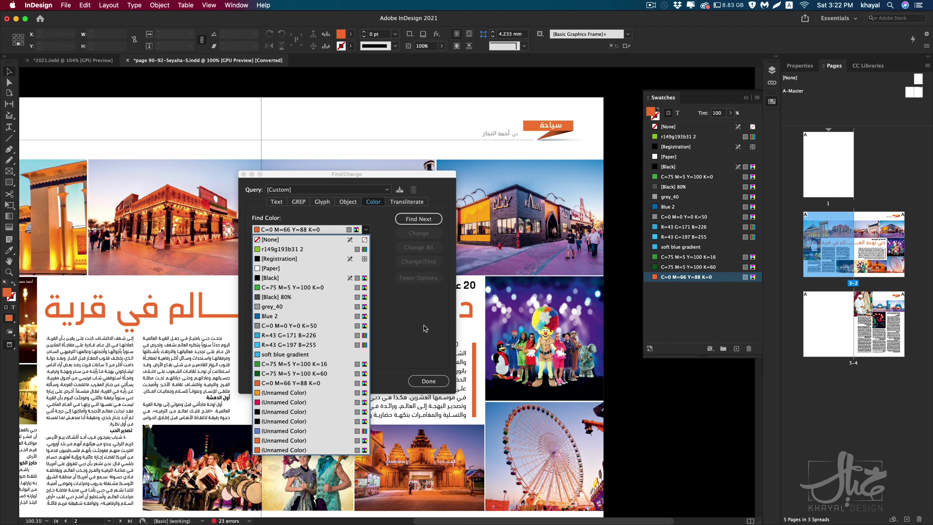
left_click(729, 295)
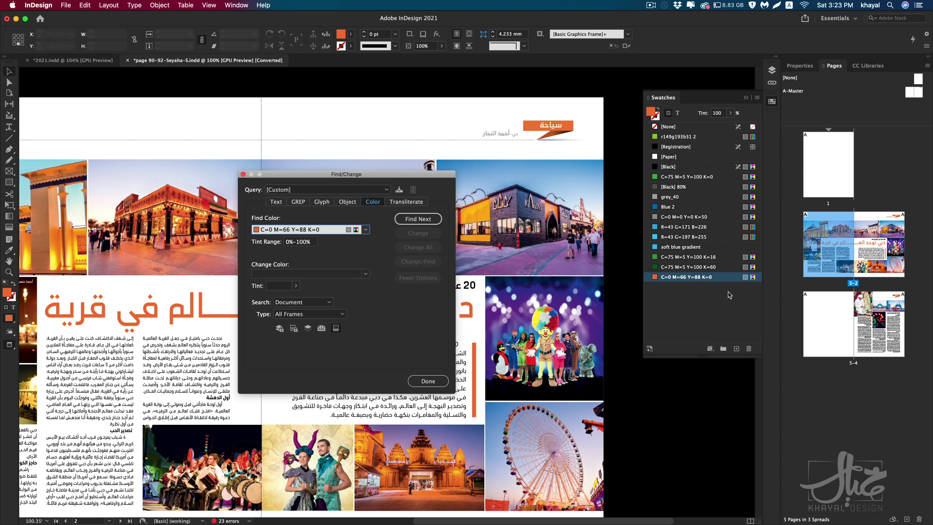
right_click(692, 281)
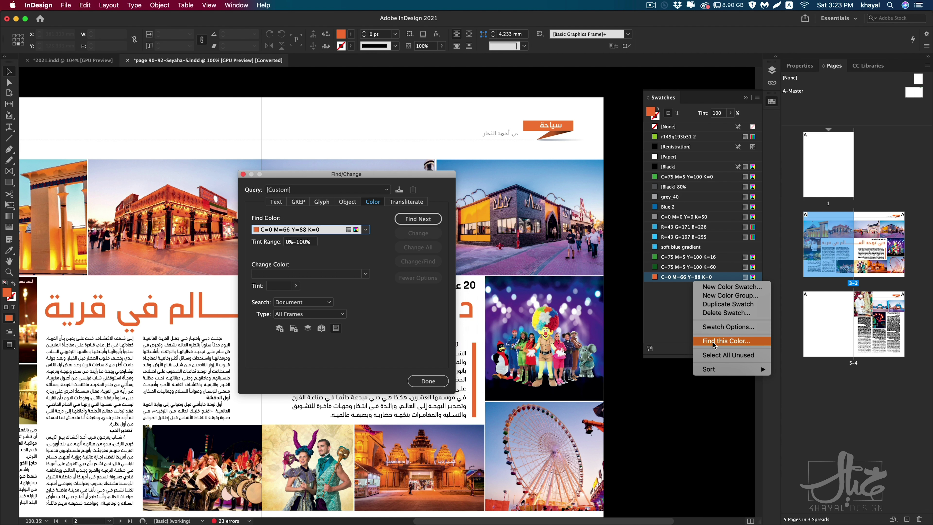
left_click(332, 171)
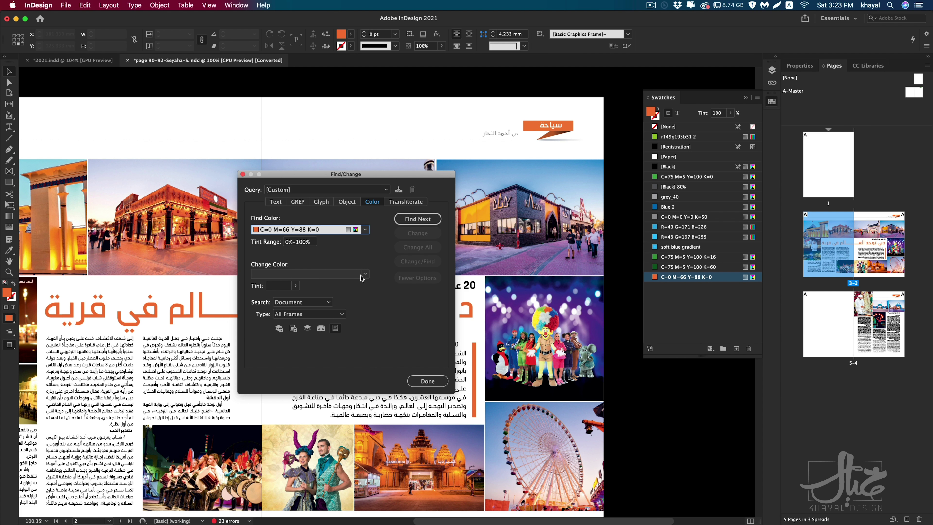
Step: Set Change Color to Blue 2, keep Search on Document, and run Change All
left_click(364, 273)
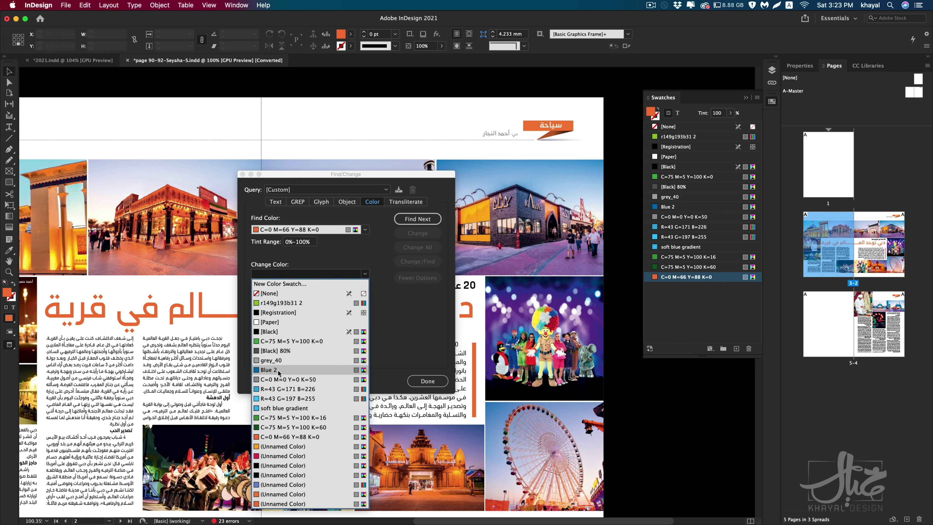
left_click(270, 370)
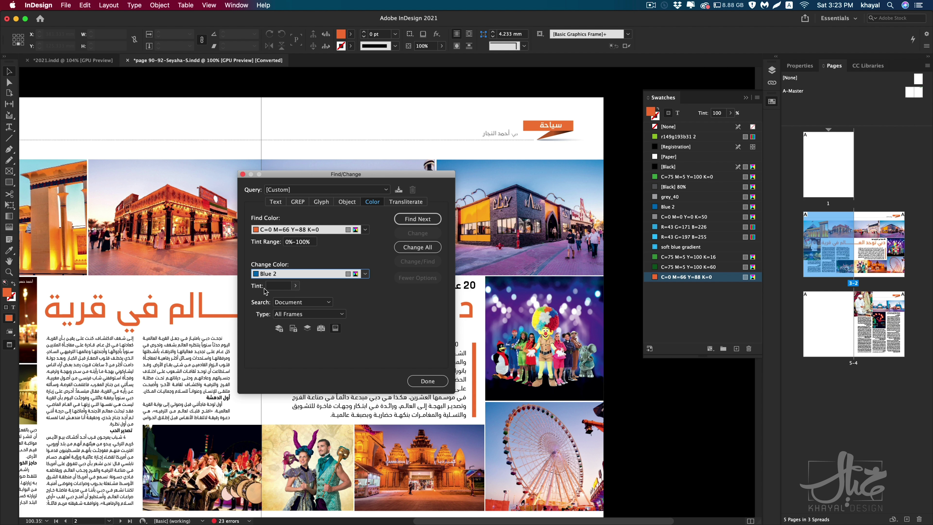
key("Tab")
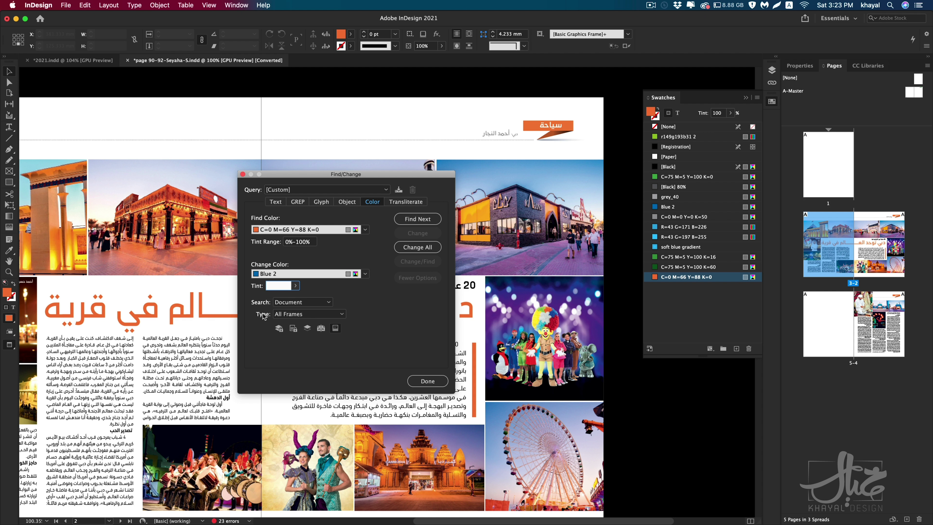
left_click(290, 304)
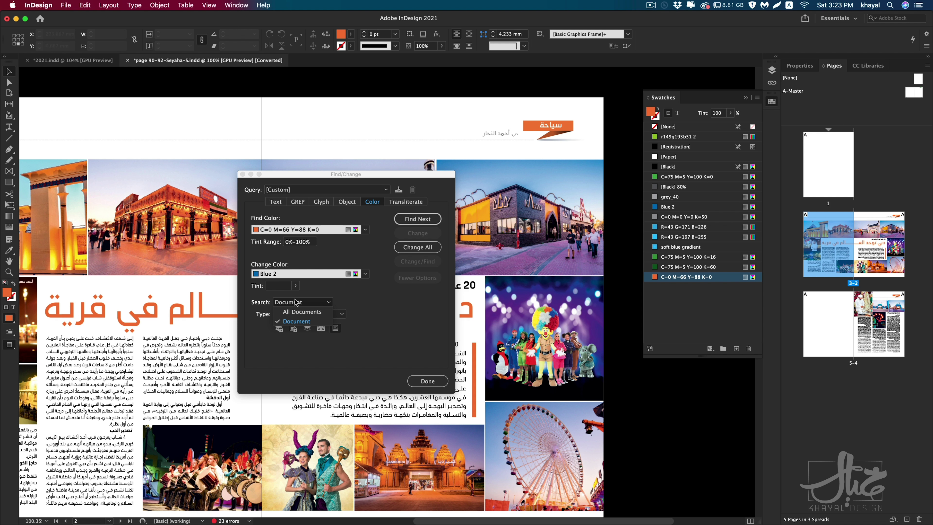
left_click(353, 342)
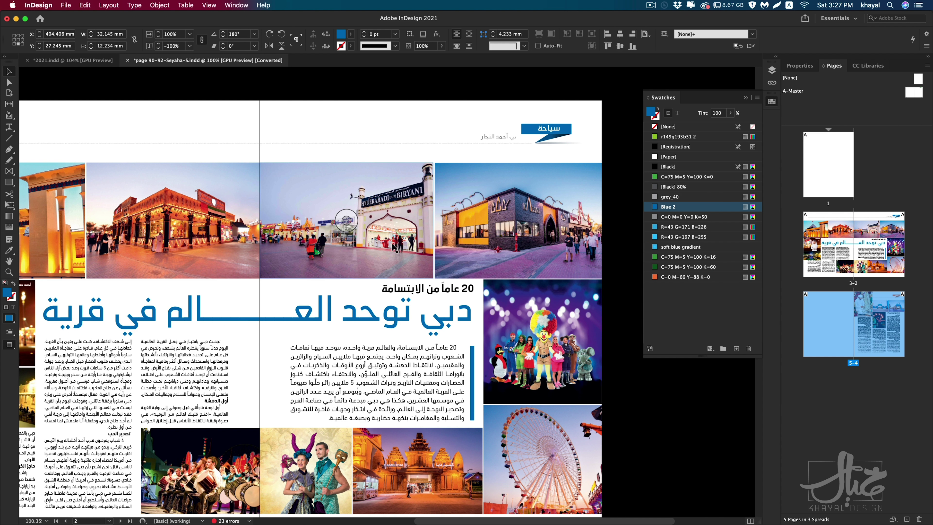
left_click(285, 318)
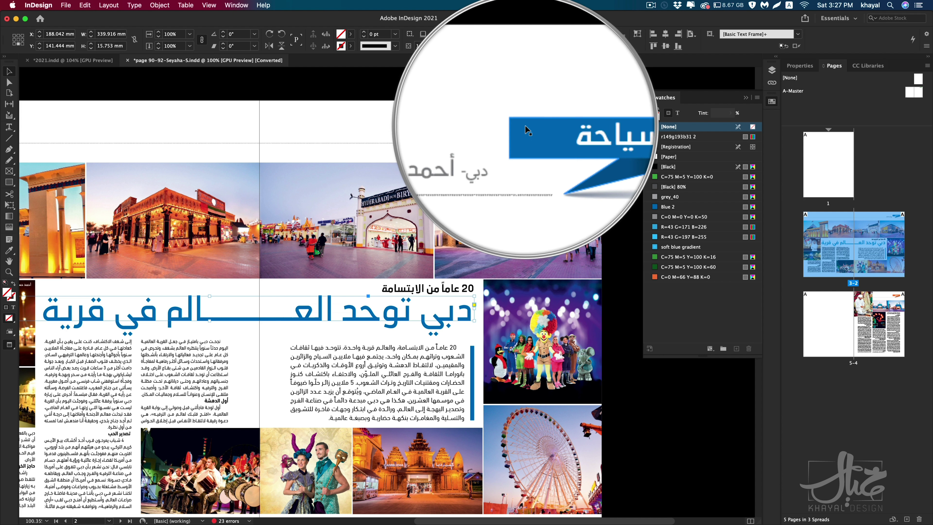
Step: Check that the سياحة banner's fill is now Blue 2, then scroll back to page 5
scroll(463, 198, "down", 5)
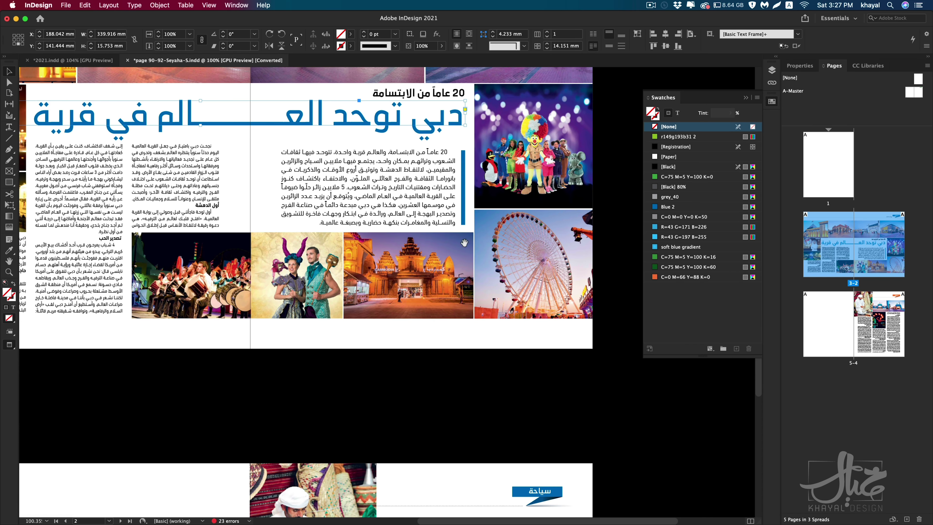
scroll(464, 199, "down", 8)
scroll(463, 198, "right", 3)
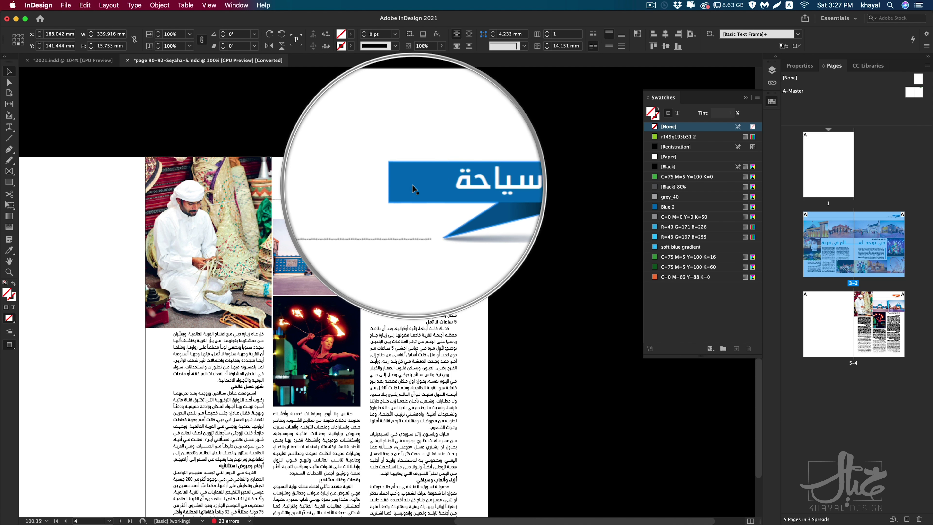
left_click(419, 190)
scroll(383, 271, "up", 9)
scroll(383, 271, "left", 2)
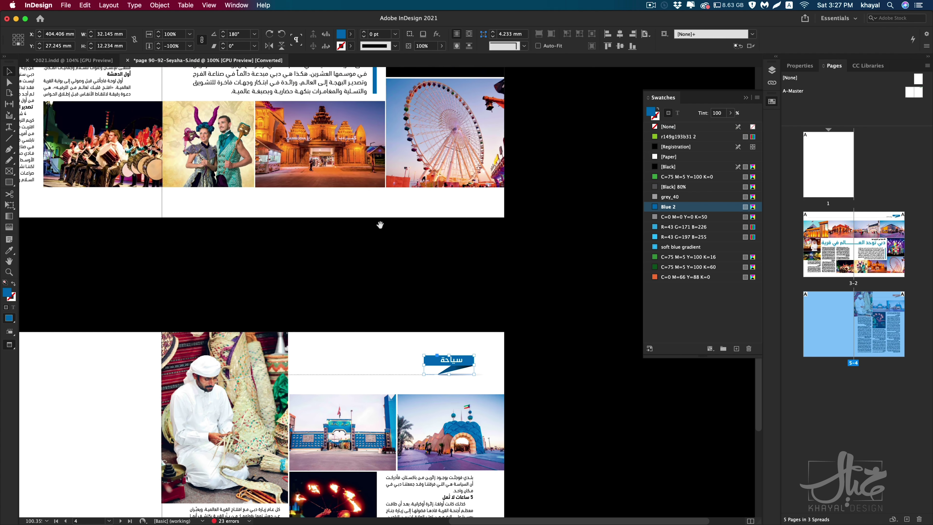
scroll(403, 271, "up", 4)
scroll(404, 271, "left", 1)
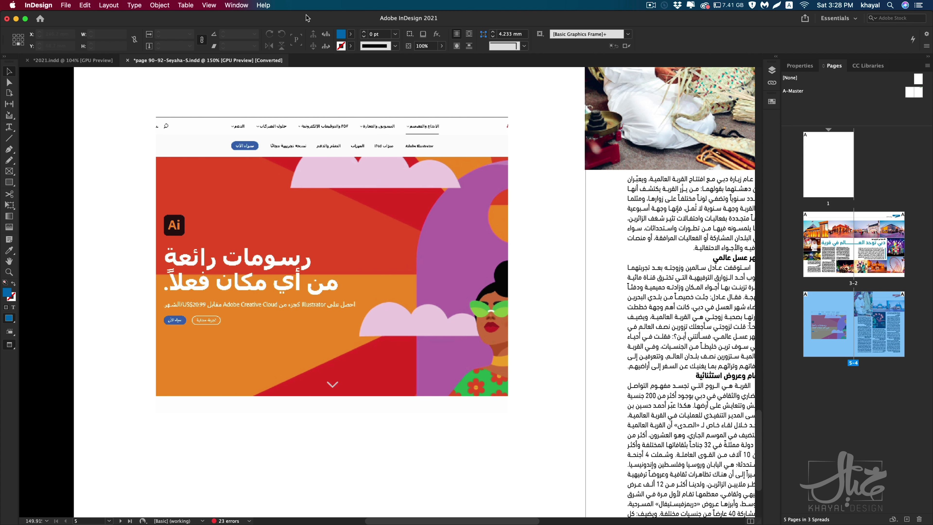
Step: Select the page 5 video and add navigation point Point 1 at 00:00:21 in the Media panel
left_click_drag(328, 153, 313, 184)
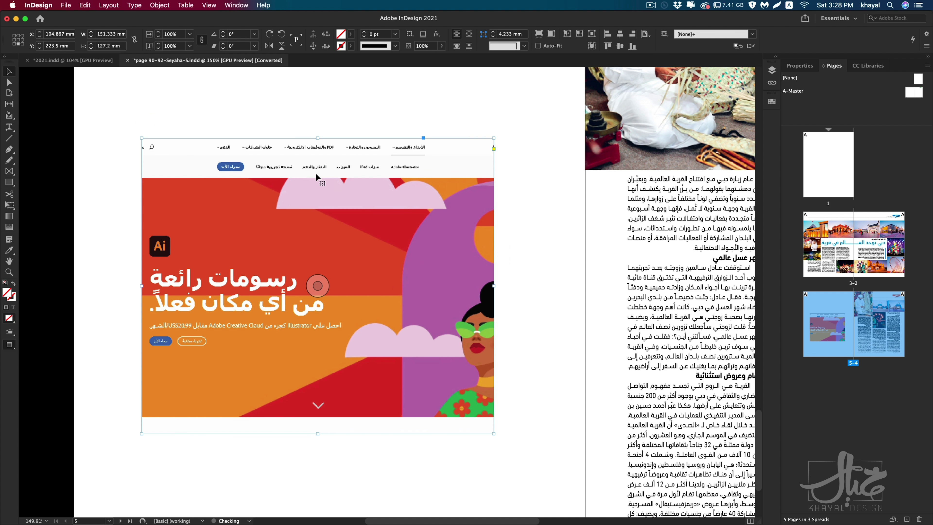
left_click(209, 5)
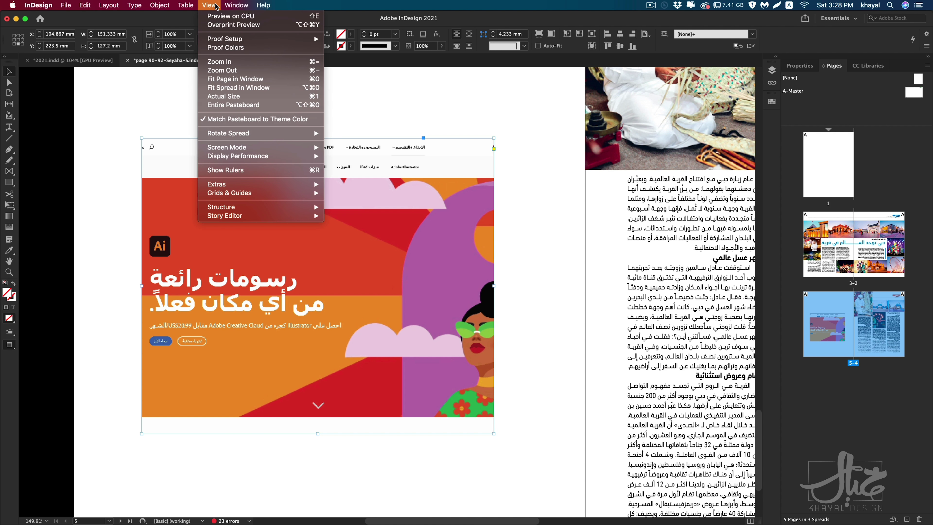
mouse_move(243, 5)
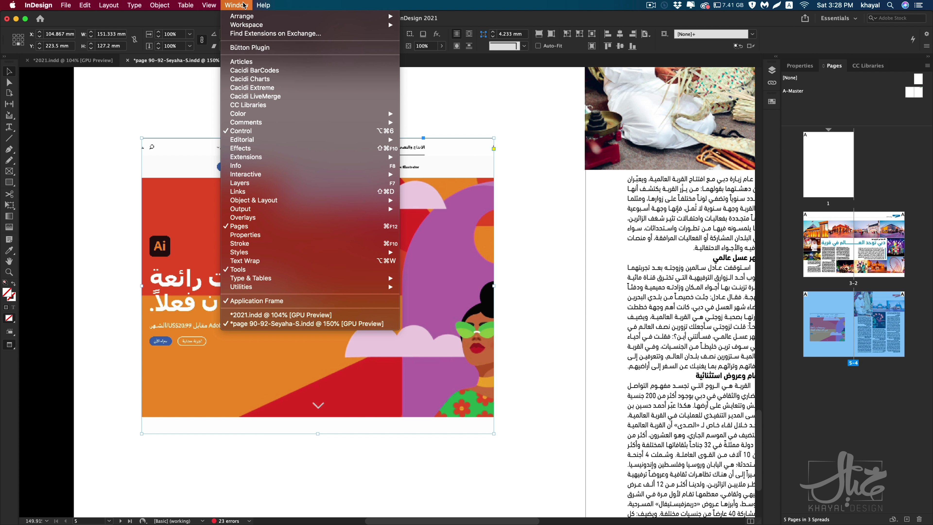
mouse_move(269, 179)
left_click(417, 226)
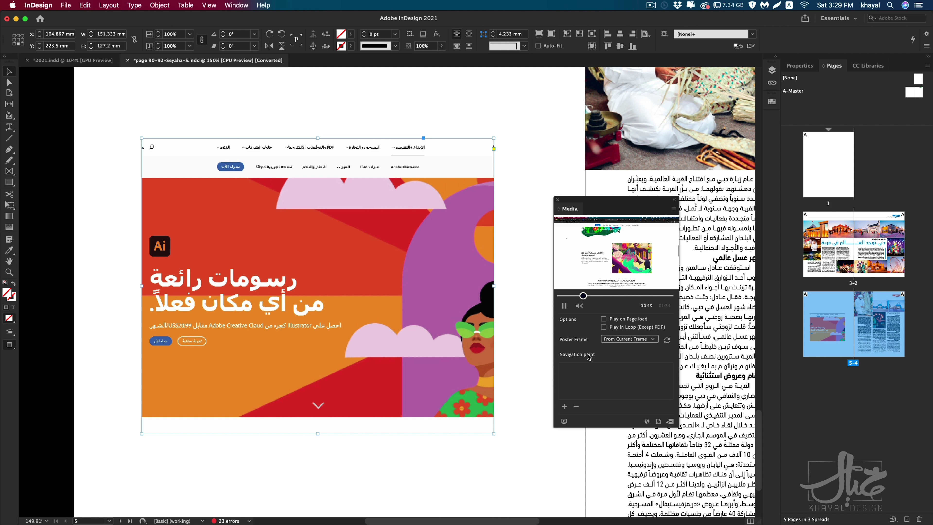
left_click(596, 276)
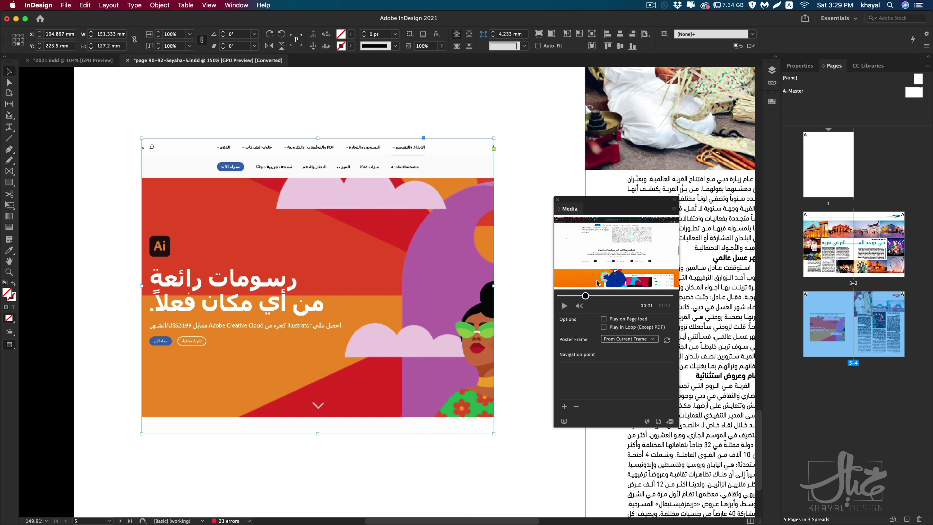
left_click(564, 407)
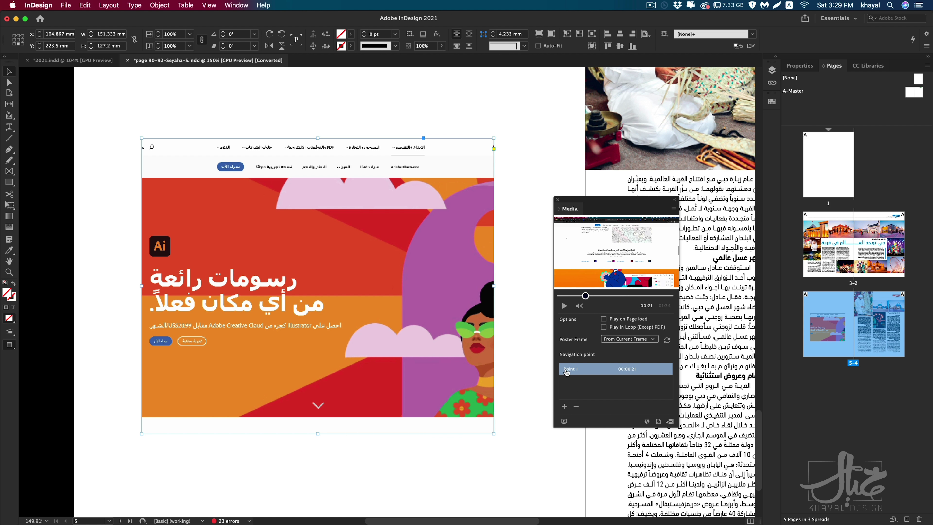